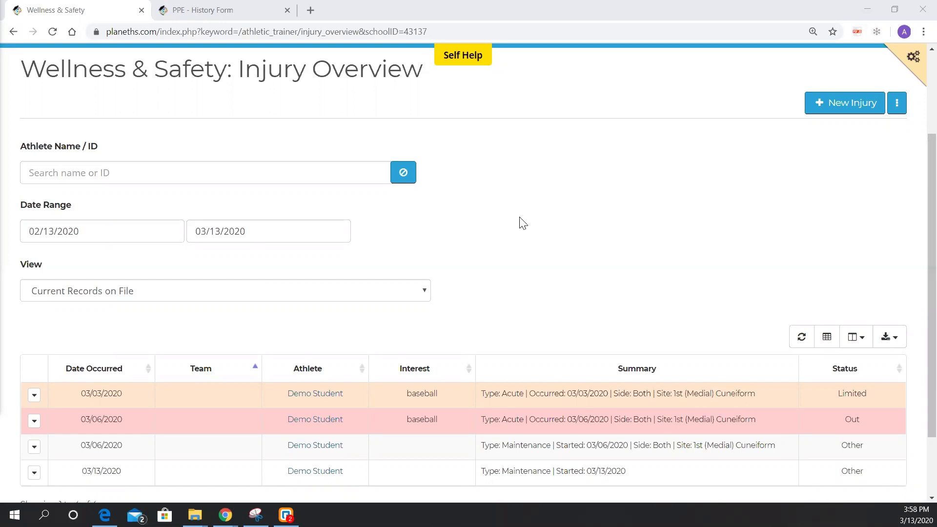
{"action": "left_click_drag", "start_coordinate": [411, 74], "coordinate": [283, 74]}
{"action": "left_click", "coordinate": [465, 184]}
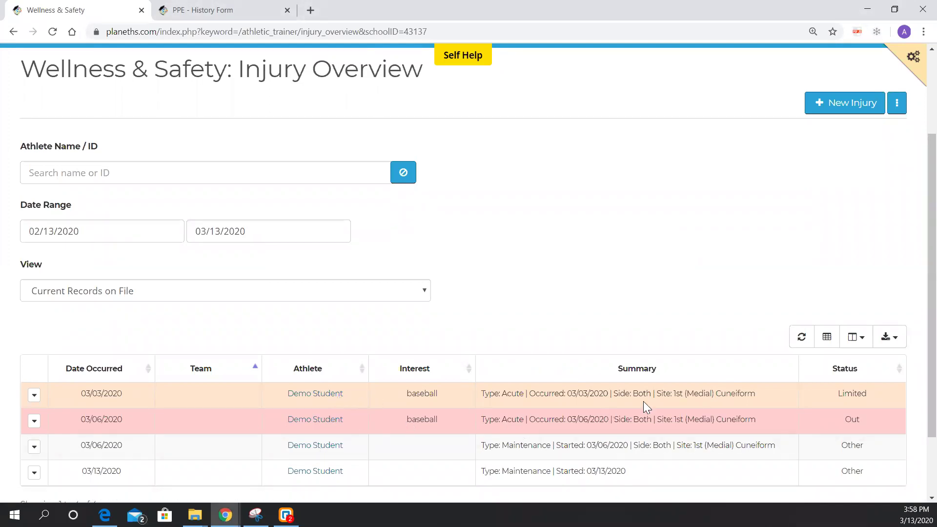
{"action": "left_click_drag", "start_coordinate": [867, 394], "coordinate": [865, 421]}
{"action": "left_click_drag", "start_coordinate": [874, 457], "coordinate": [830, 457]}
Start a new injury record and select the demo student as the athlete.
{"action": "left_click", "coordinate": [830, 109]}
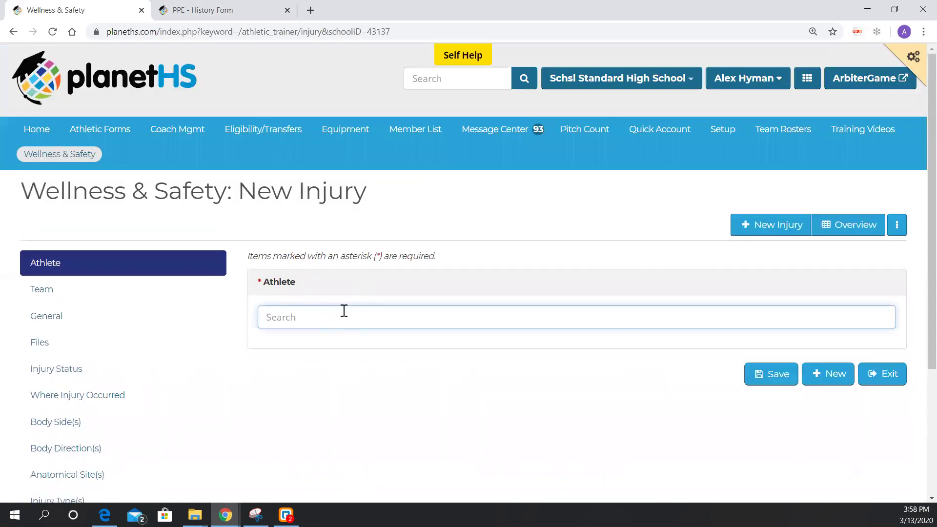
{"action": "type", "text": "demo student"}
{"action": "left_click", "coordinate": [332, 339]}
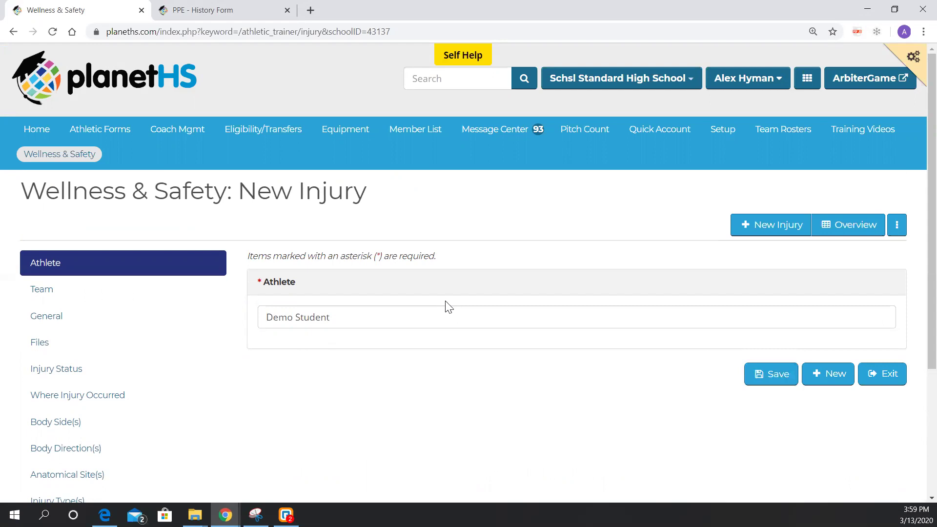
Review the Team, General, Files and Injury Status sections of the new injury form.
{"action": "left_click", "coordinate": [162, 289]}
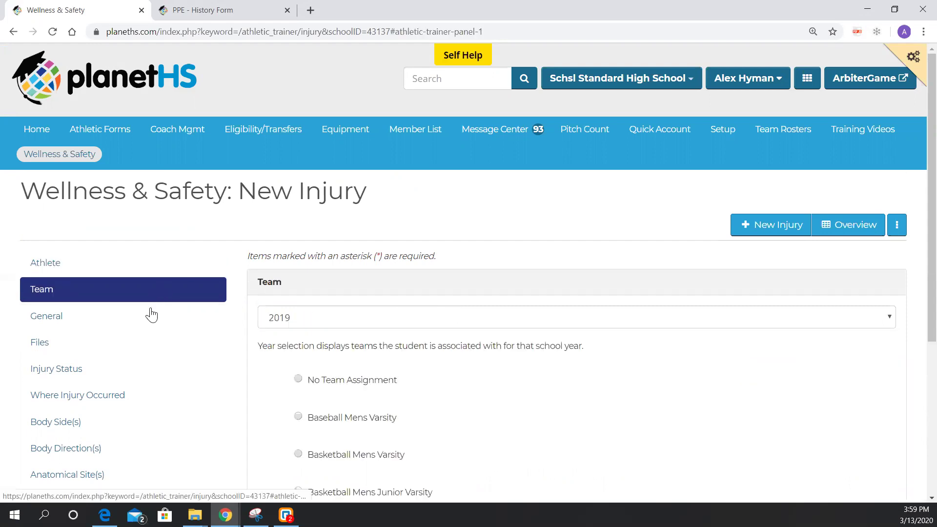
{"action": "left_click", "coordinate": [151, 320]}
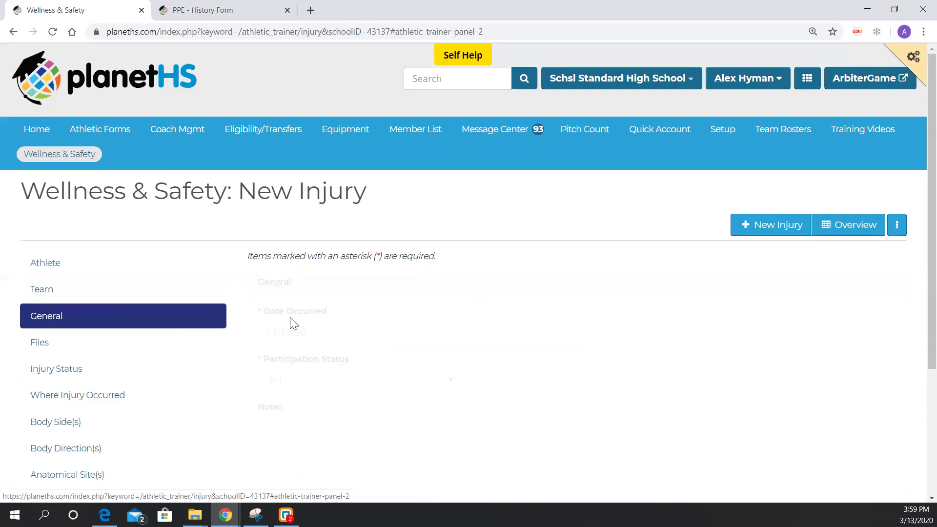
{"action": "left_click", "coordinate": [160, 348]}
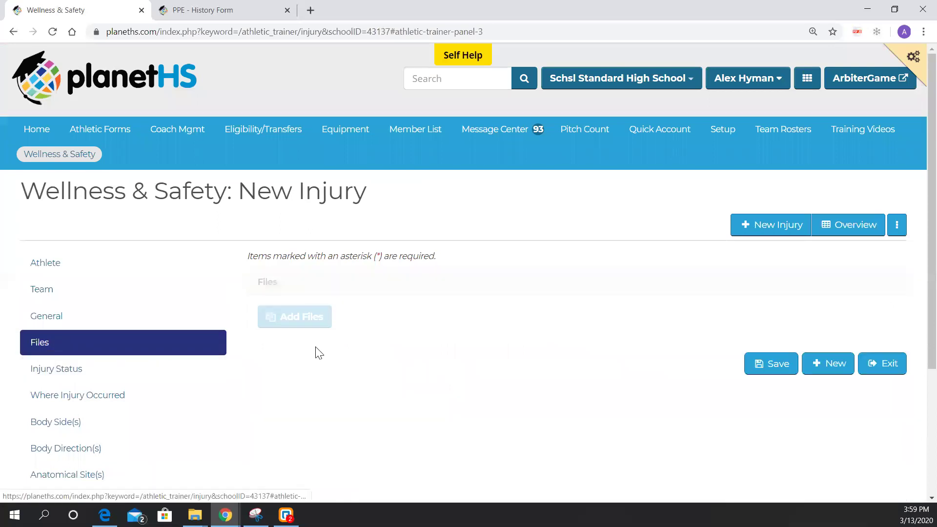
{"action": "scroll", "coordinate": [304, 313], "scroll_direction": "down", "scroll_amount": 1}
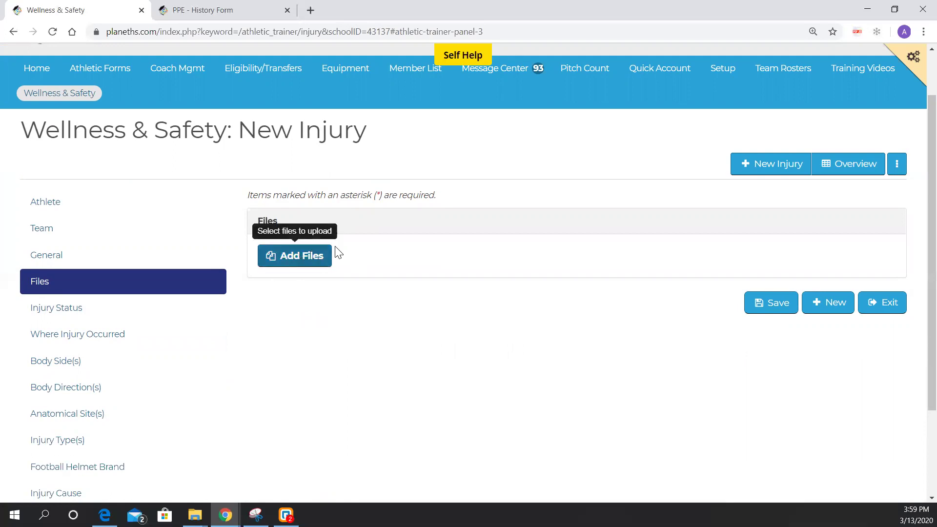
{"action": "scroll", "coordinate": [229, 293], "scroll_direction": "down", "scroll_amount": 1}
{"action": "left_click", "coordinate": [100, 254]}
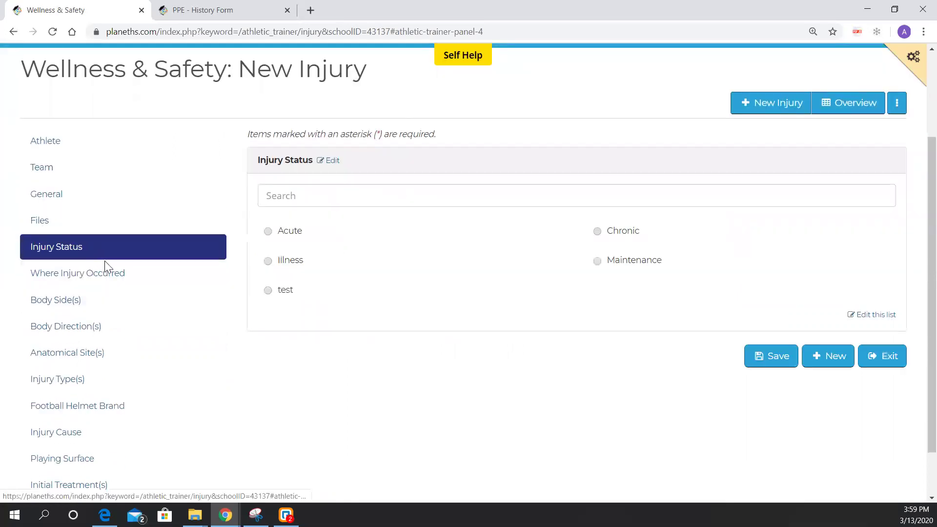
{"action": "scroll", "coordinate": [94, 293], "scroll_direction": "down", "scroll_amount": 1}
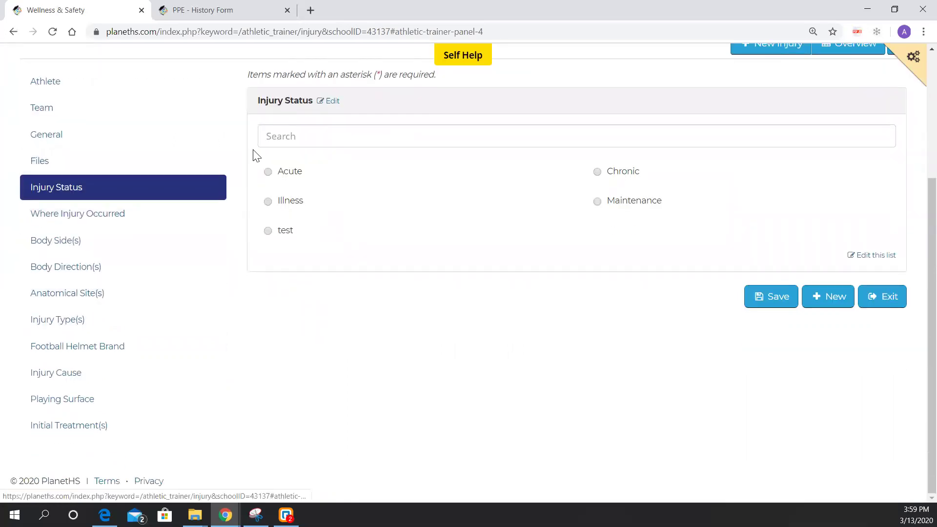
{"action": "left_click_drag", "start_coordinate": [339, 103], "coordinate": [323, 103]}
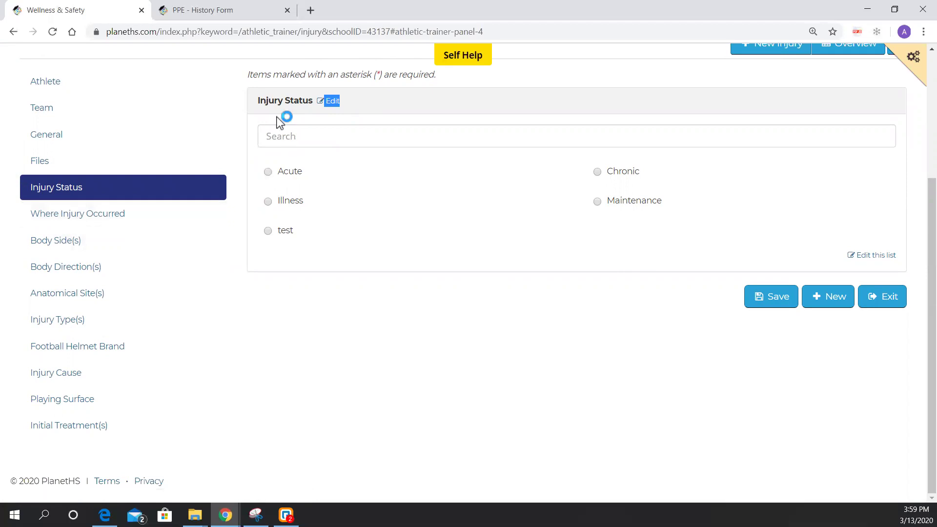
Review the new injury form's remaining sections, from Where Injury Occurred through Initial Treatment(s).
{"action": "left_click", "coordinate": [159, 224]}
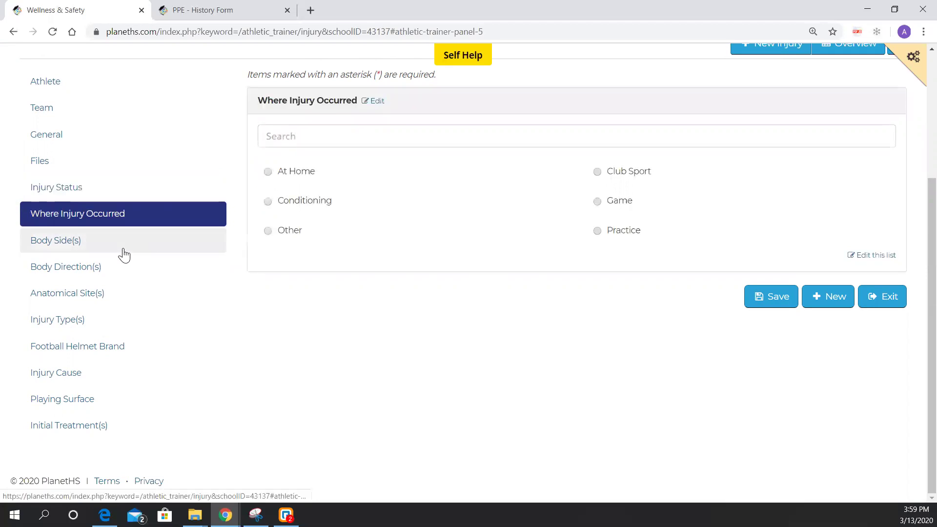
{"action": "left_click", "coordinate": [125, 247]}
{"action": "left_click", "coordinate": [126, 272]}
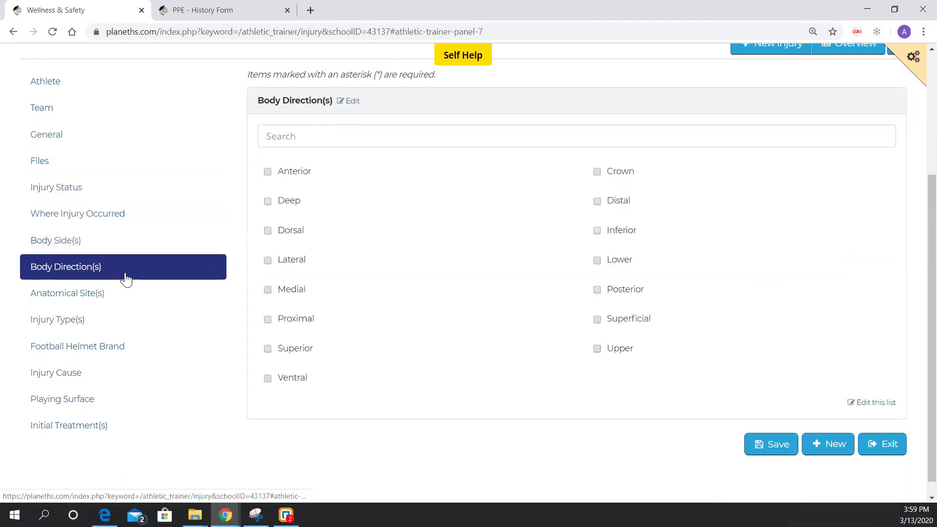
{"action": "left_click", "coordinate": [128, 296]}
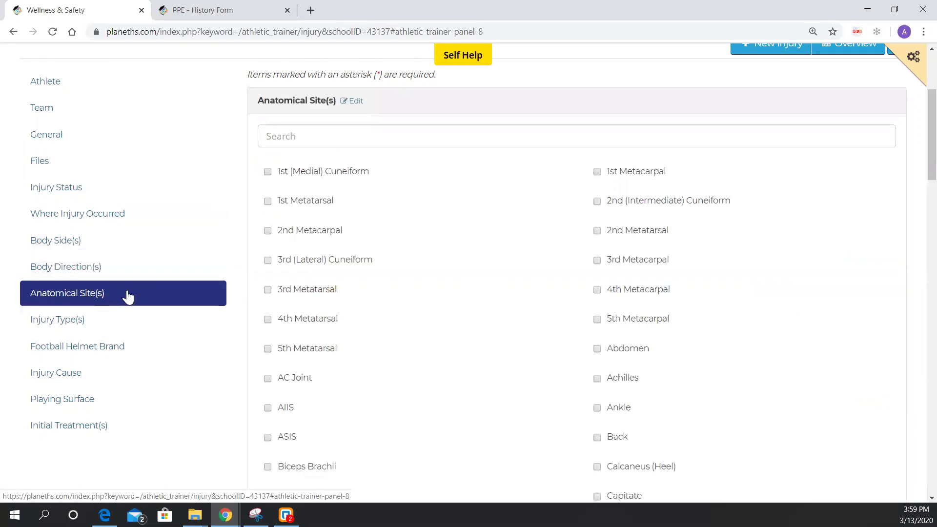
{"action": "left_click", "coordinate": [126, 323]}
{"action": "left_click", "coordinate": [129, 349]}
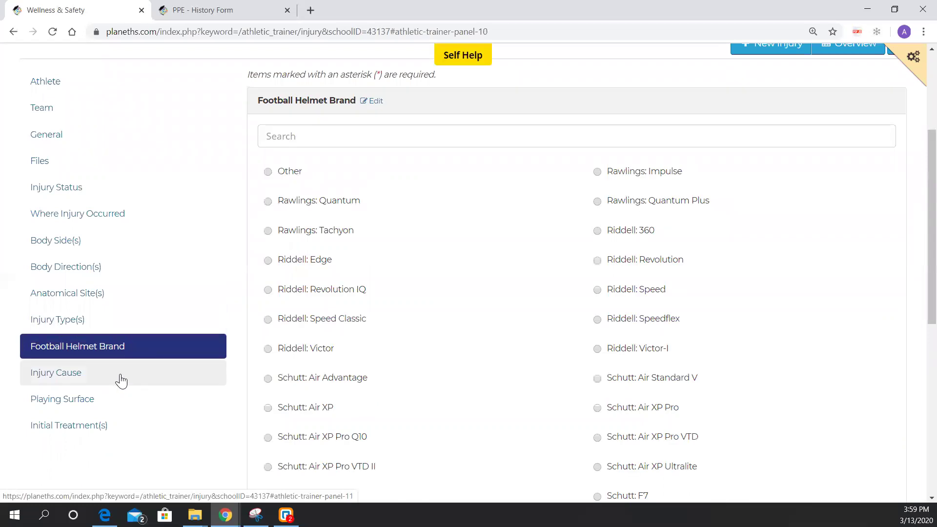
{"action": "left_click", "coordinate": [121, 382]}
{"action": "scroll", "coordinate": [308, 362], "scroll_direction": "down", "scroll_amount": 3}
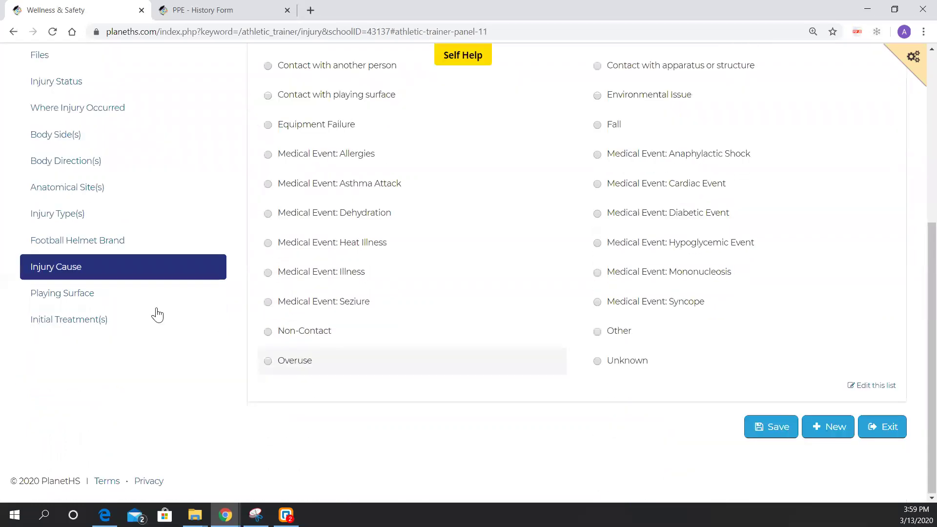
{"action": "left_click", "coordinate": [117, 302]}
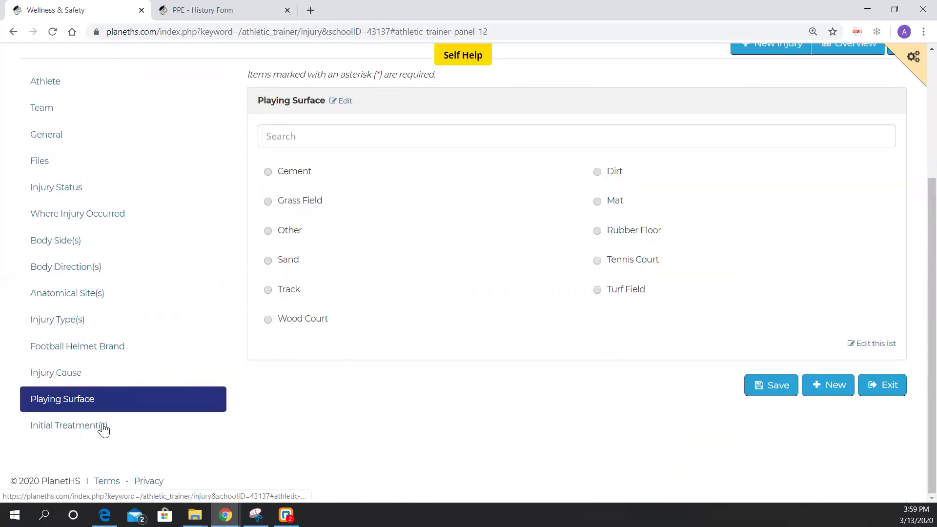
{"action": "left_click", "coordinate": [103, 427]}
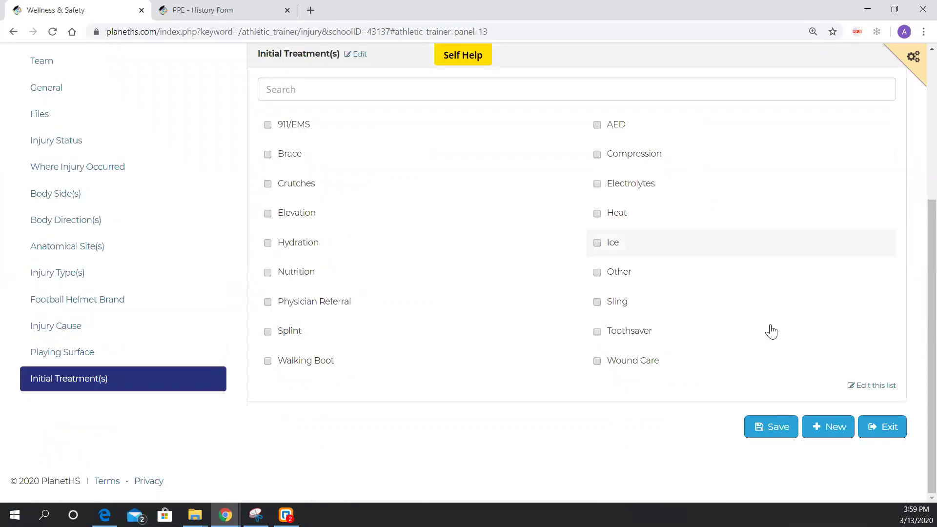
Return to the injury overview and leave the new injury form without saving the changes.
{"action": "scroll", "coordinate": [752, 323], "scroll_direction": "up", "scroll_amount": 4}
{"action": "scroll", "coordinate": [806, 220], "scroll_direction": "down", "scroll_amount": 1}
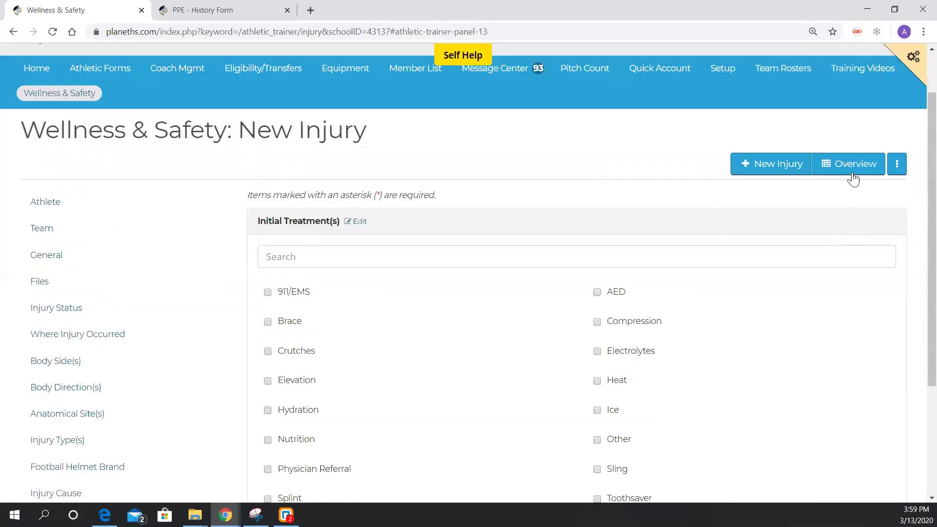
{"action": "left_click", "coordinate": [855, 176]}
{"action": "left_click", "coordinate": [476, 163]}
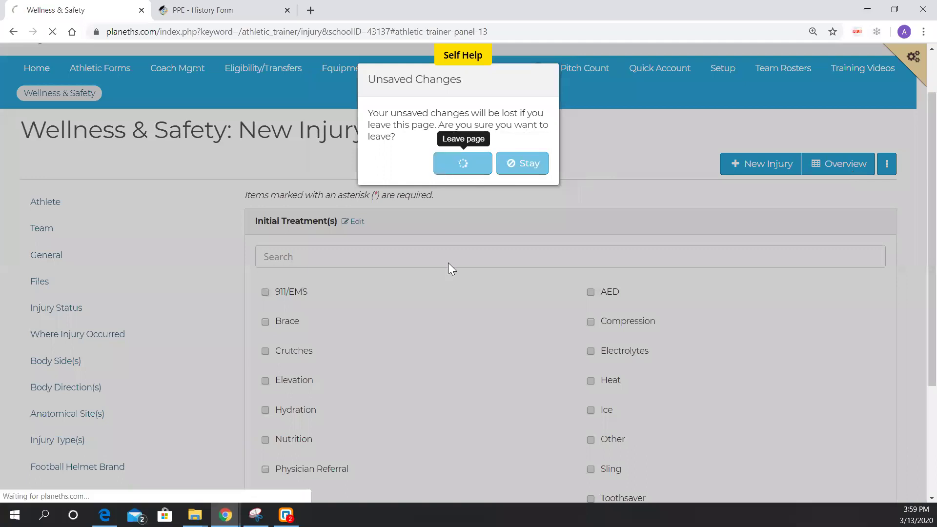
Open the 03/06/2020 acute baseball injury with status Out for viewing and examine its details.
{"action": "scroll", "coordinate": [420, 359], "scroll_direction": "down", "scroll_amount": 3}
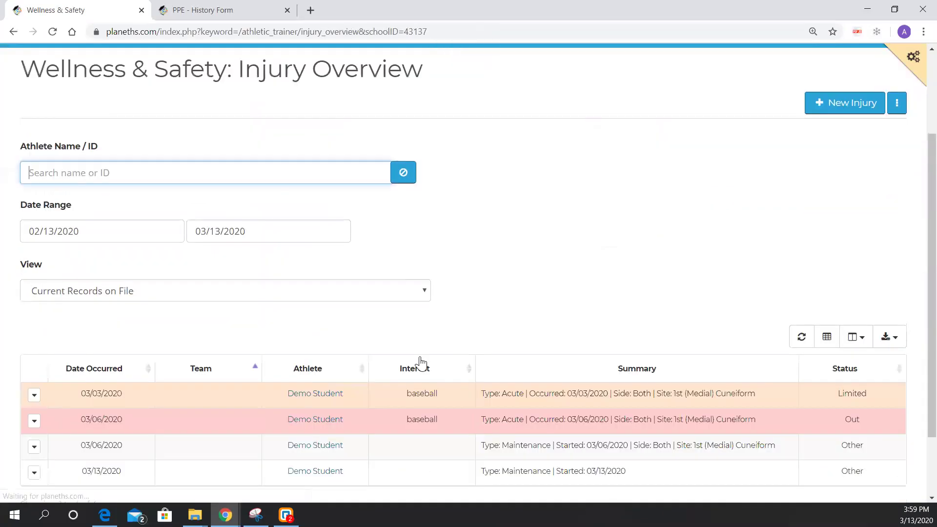
{"action": "scroll", "coordinate": [421, 358], "scroll_direction": "down", "scroll_amount": 1}
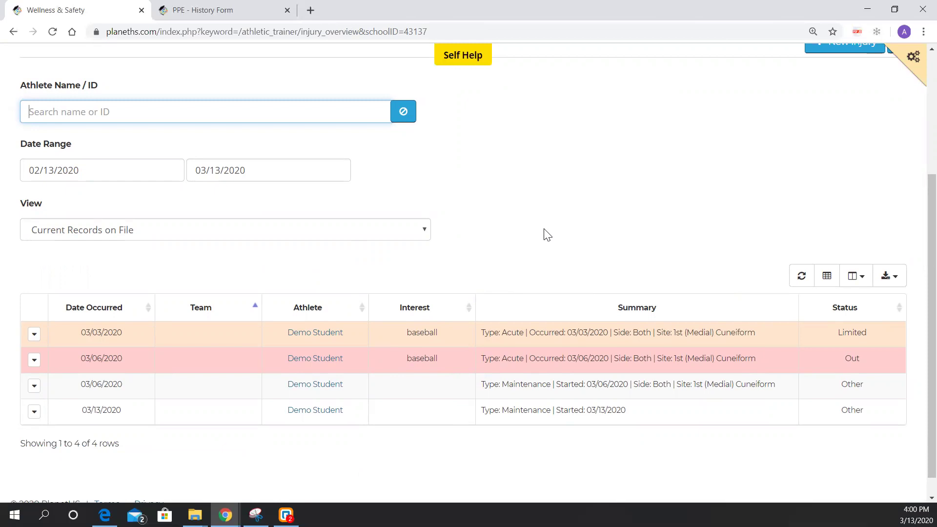
{"action": "left_click", "coordinate": [34, 361]}
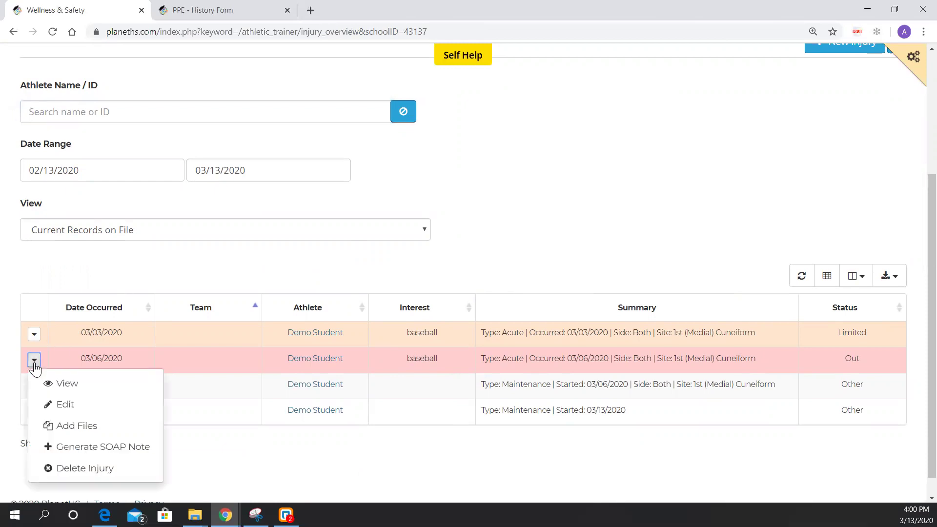
{"action": "left_click", "coordinate": [74, 386]}
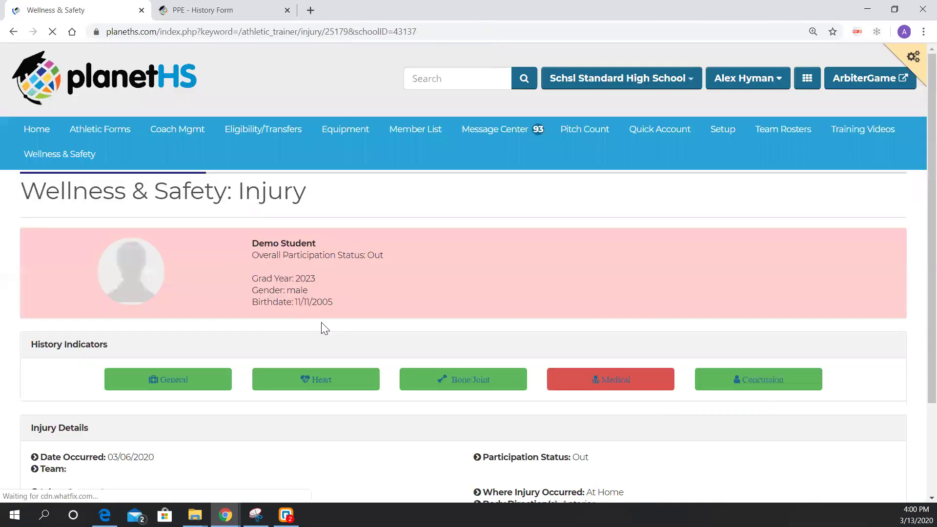
{"action": "scroll", "coordinate": [323, 302], "scroll_direction": "down", "scroll_amount": 3}
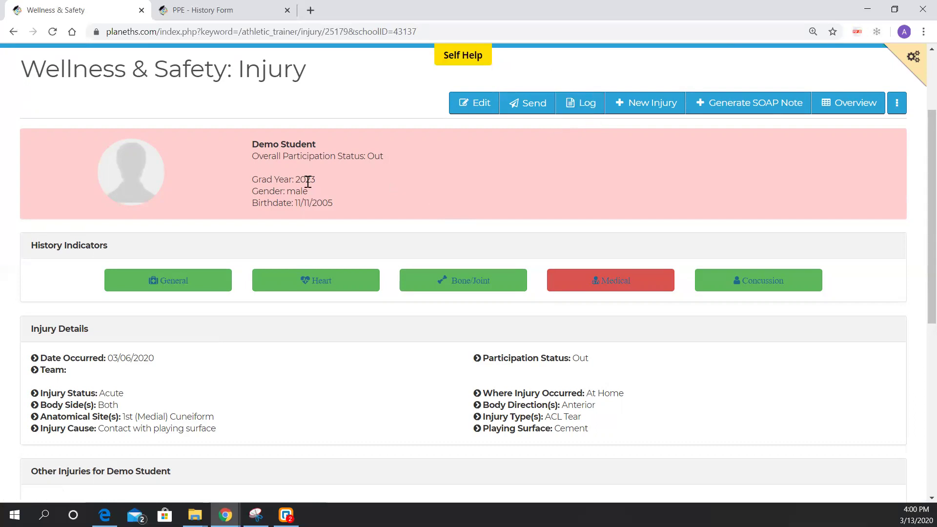
Read through the injury's audit log and close it.
{"action": "left_click", "coordinate": [580, 104]}
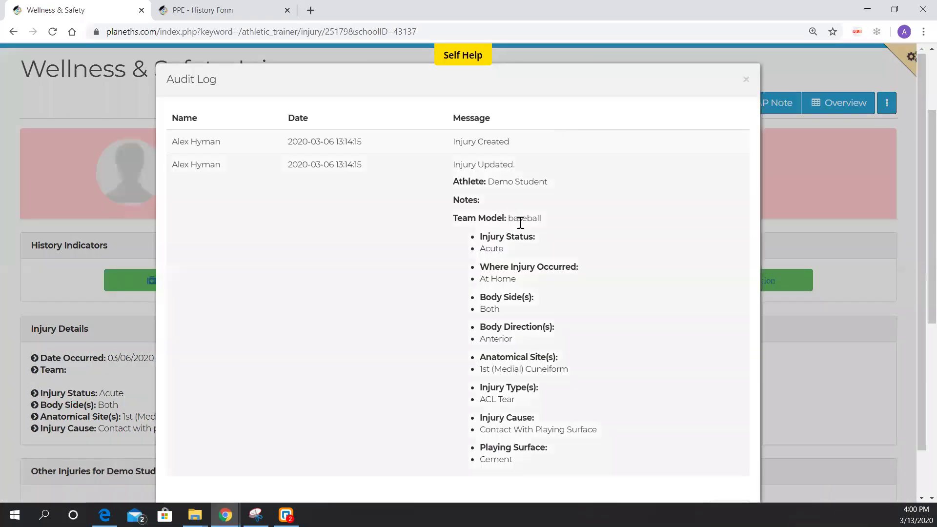
{"action": "scroll", "coordinate": [500, 226], "scroll_direction": "down", "scroll_amount": 1}
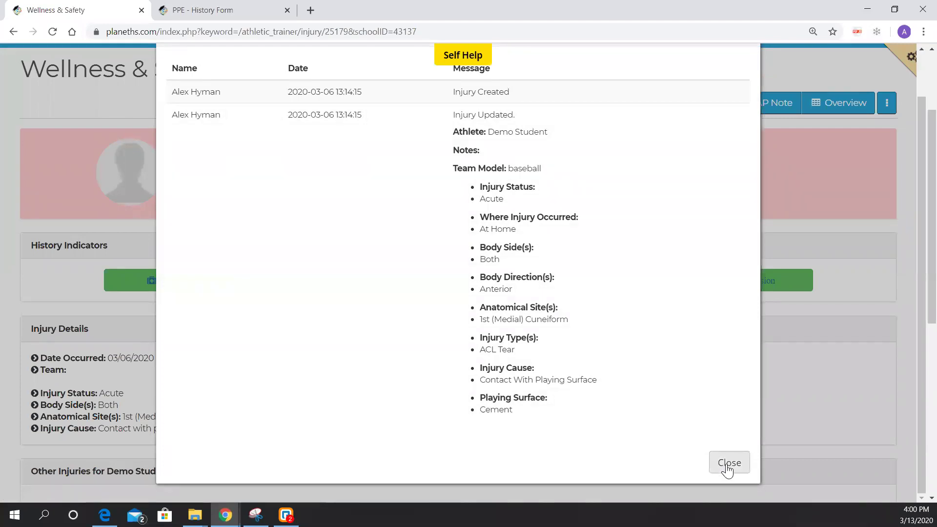
{"action": "left_click", "coordinate": [727, 468]}
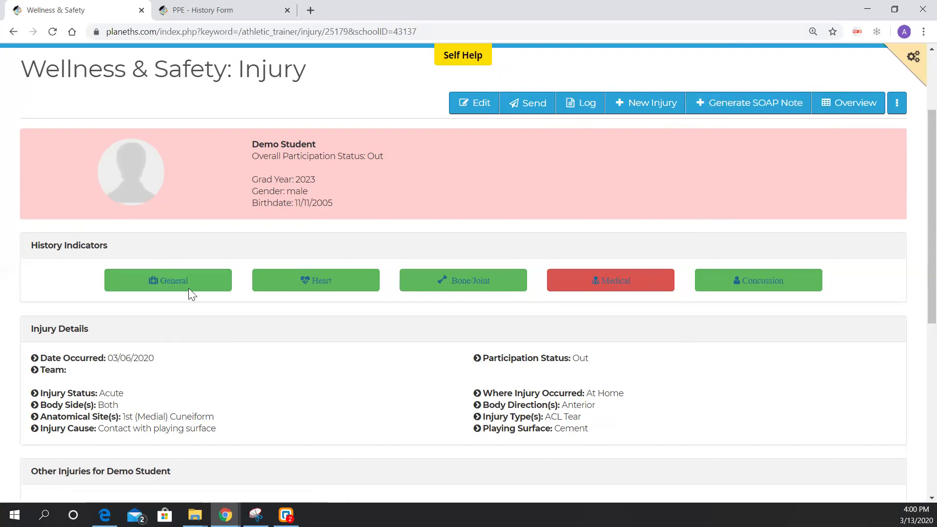
Open the history form behind the Medical history indicator, examine the answers through question 45, and return to the injury record.
{"action": "left_click_drag", "start_coordinate": [108, 248], "coordinate": [29, 254]}
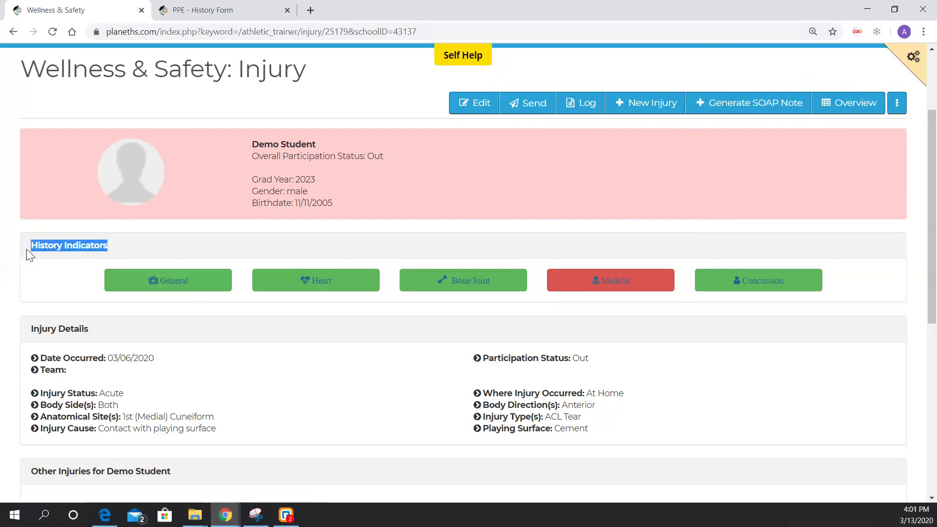
{"action": "left_click", "coordinate": [143, 253]}
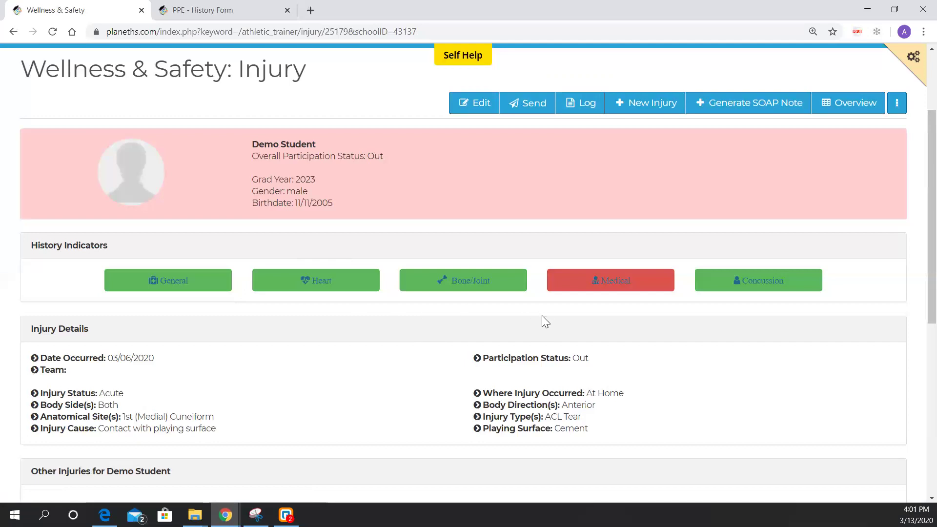
{"action": "left_click", "coordinate": [593, 276]}
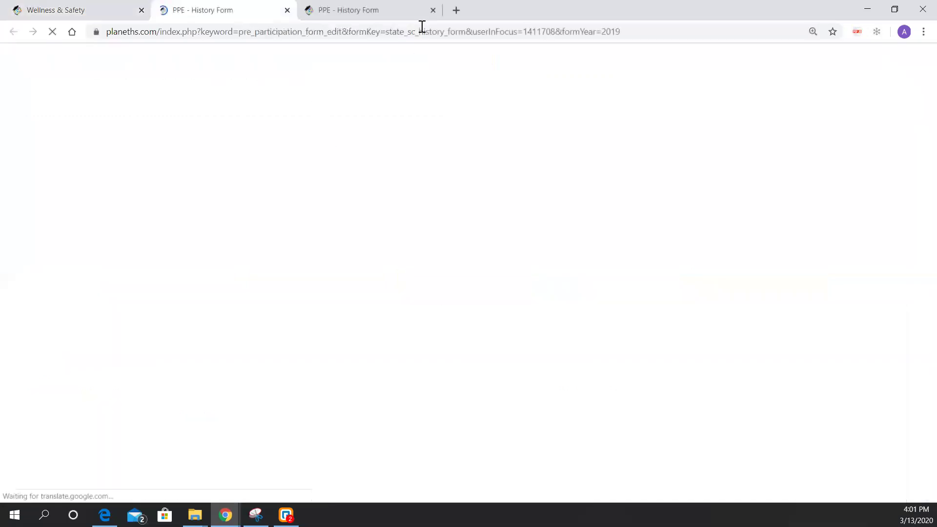
{"action": "scroll", "coordinate": [234, 263], "scroll_direction": "down", "scroll_amount": 1}
{"action": "scroll", "coordinate": [454, 307], "scroll_direction": "down", "scroll_amount": 15}
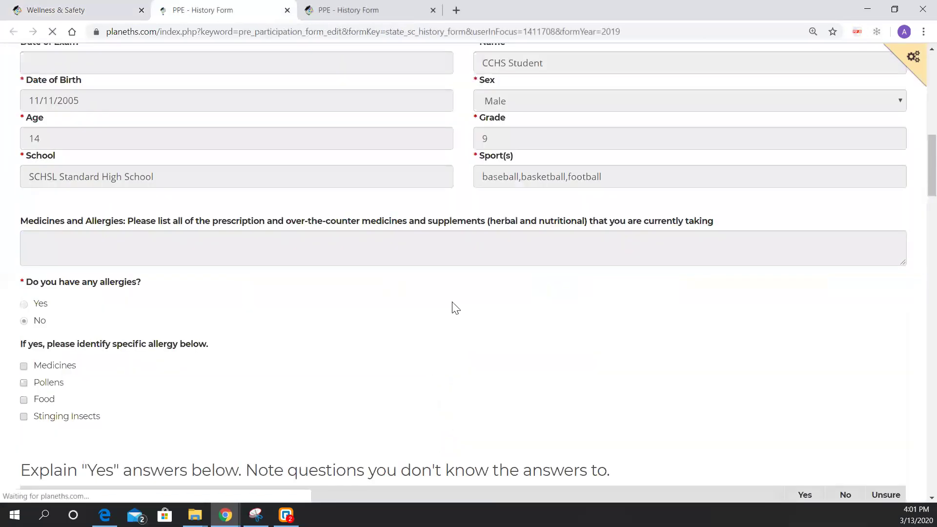
{"action": "scroll", "coordinate": [821, 302], "scroll_direction": "down", "scroll_amount": 17}
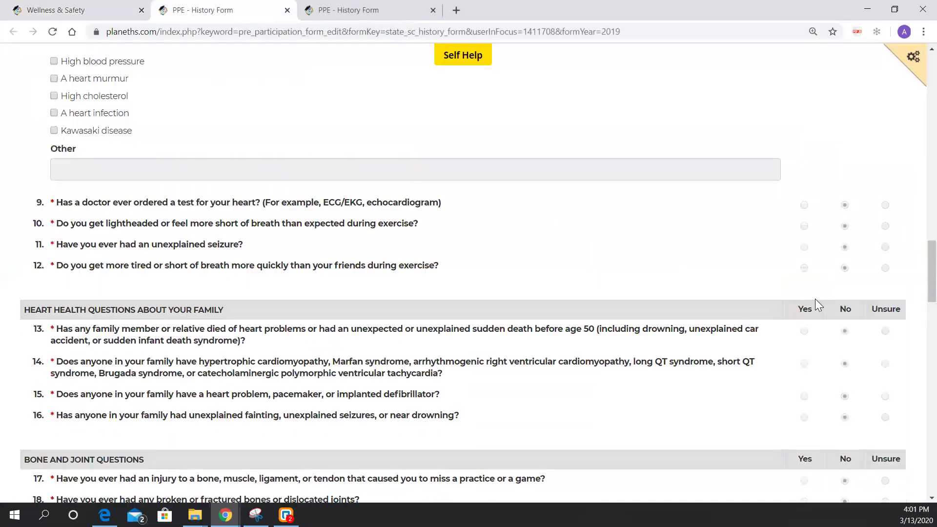
{"action": "scroll", "coordinate": [805, 331], "scroll_direction": "down", "scroll_amount": 1}
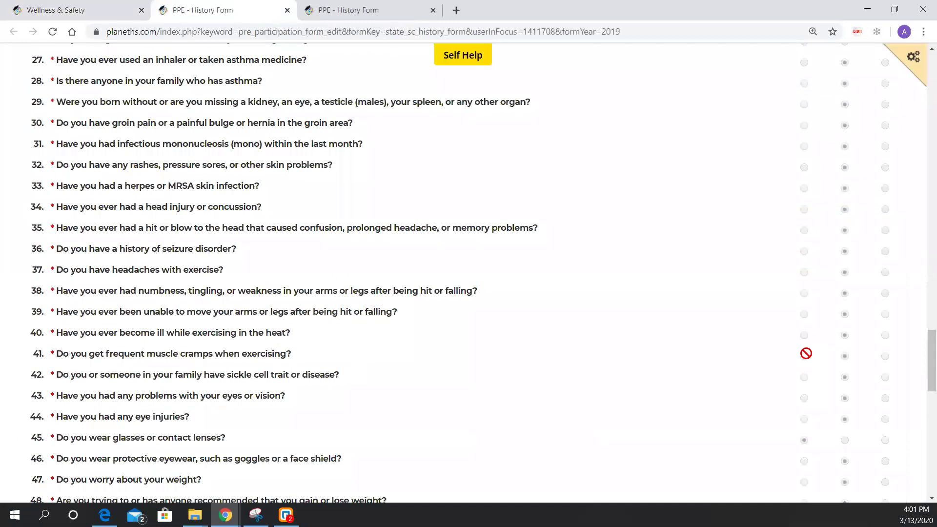
{"action": "left_click_drag", "start_coordinate": [227, 438], "coordinate": [55, 438]}
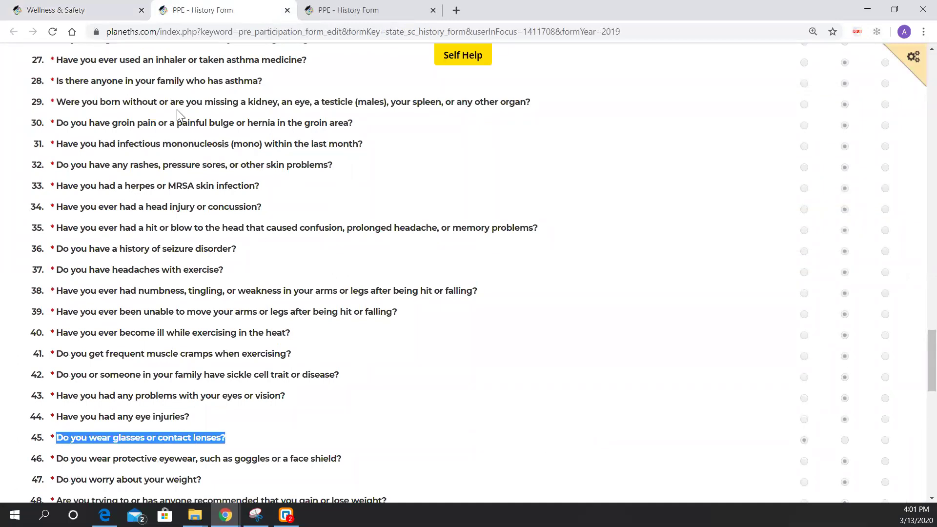
{"action": "left_click", "coordinate": [76, 8]}
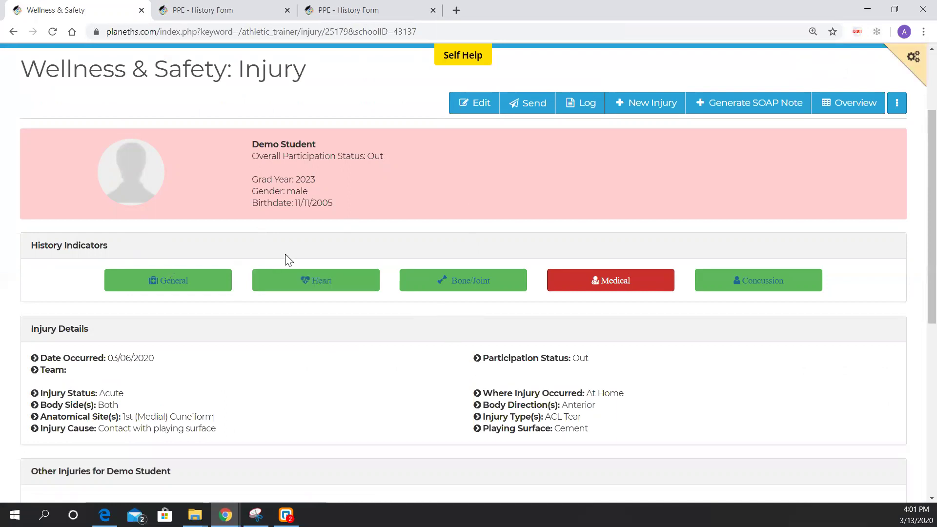
Examine the injury record's Injury Details and the athlete's table of other injuries.
{"action": "scroll", "coordinate": [288, 260], "scroll_direction": "down", "scroll_amount": 3}
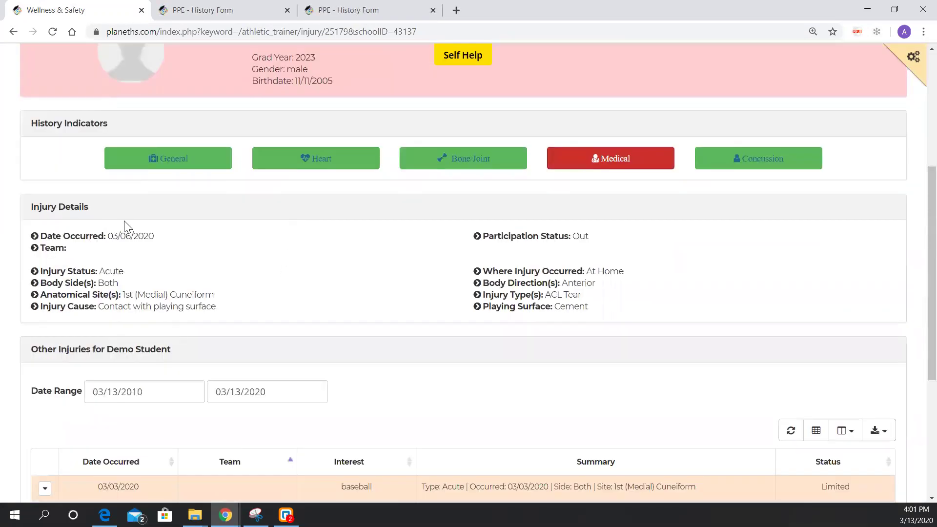
{"action": "left_click_drag", "start_coordinate": [108, 210], "coordinate": [39, 209]}
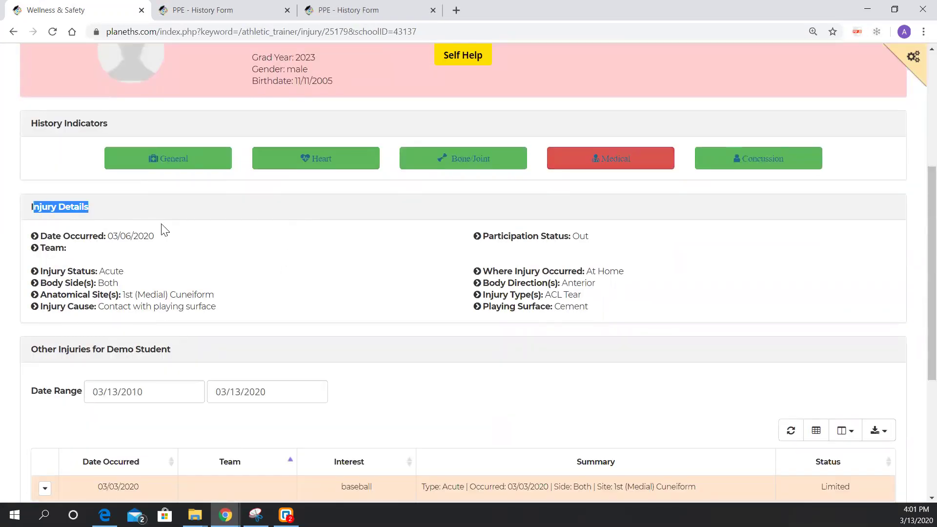
{"action": "scroll", "coordinate": [265, 278], "scroll_direction": "down", "scroll_amount": 3}
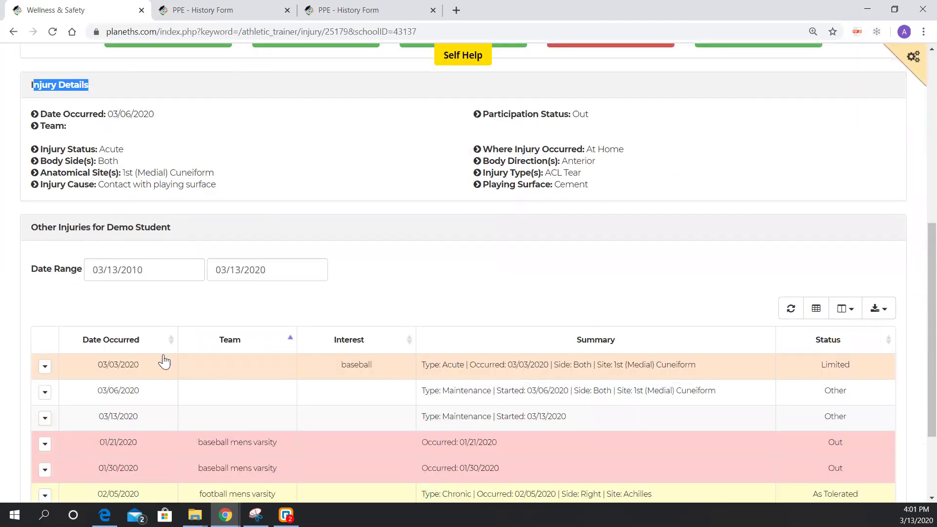
{"action": "scroll", "coordinate": [324, 351], "scroll_direction": "down", "scroll_amount": 3}
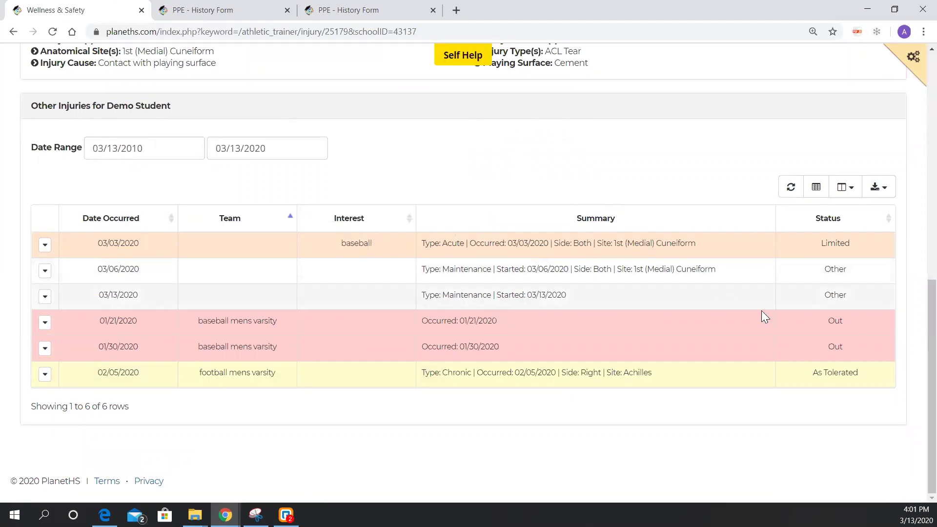
{"action": "scroll", "coordinate": [726, 249], "scroll_direction": "up", "scroll_amount": 5}
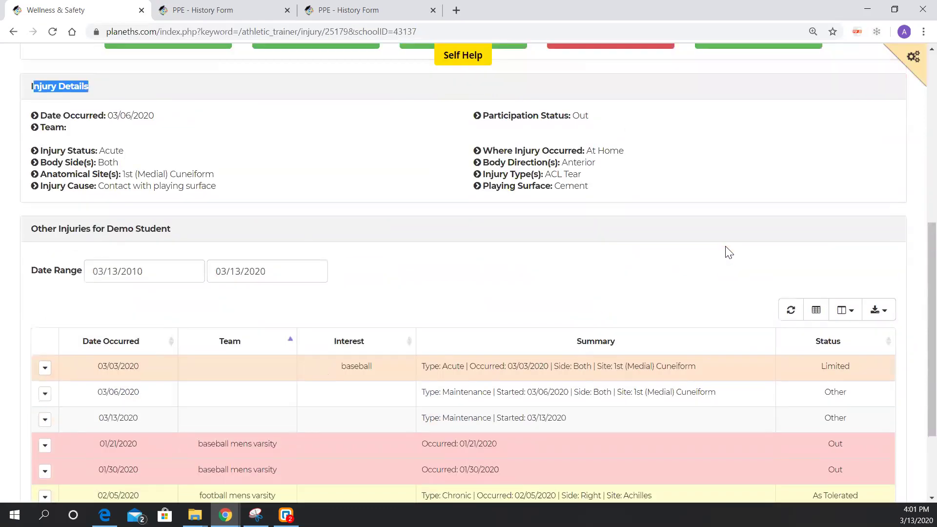
{"action": "scroll", "coordinate": [728, 252], "scroll_direction": "up", "scroll_amount": 4}
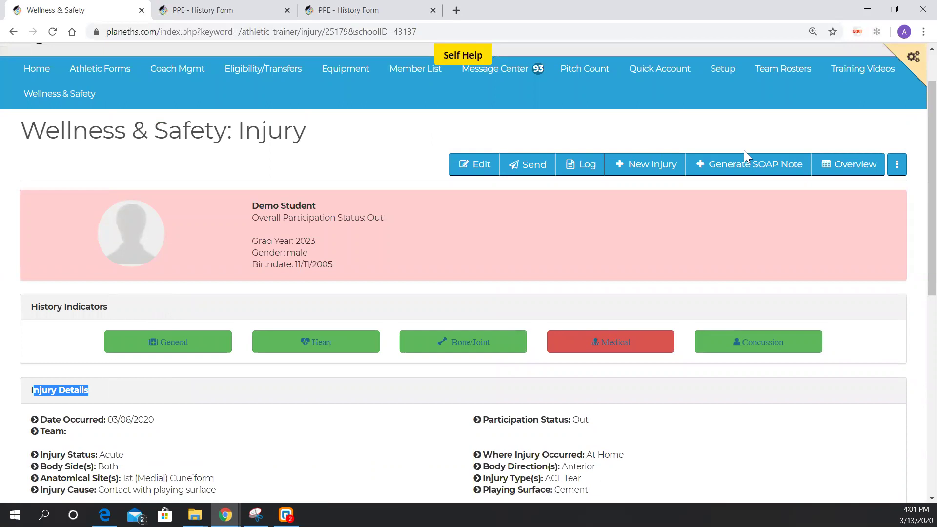
Start a SOAP note from the injury record and look through its General, Subjective, Objective, Assessment and Plan sections.
{"action": "left_click", "coordinate": [770, 169]}
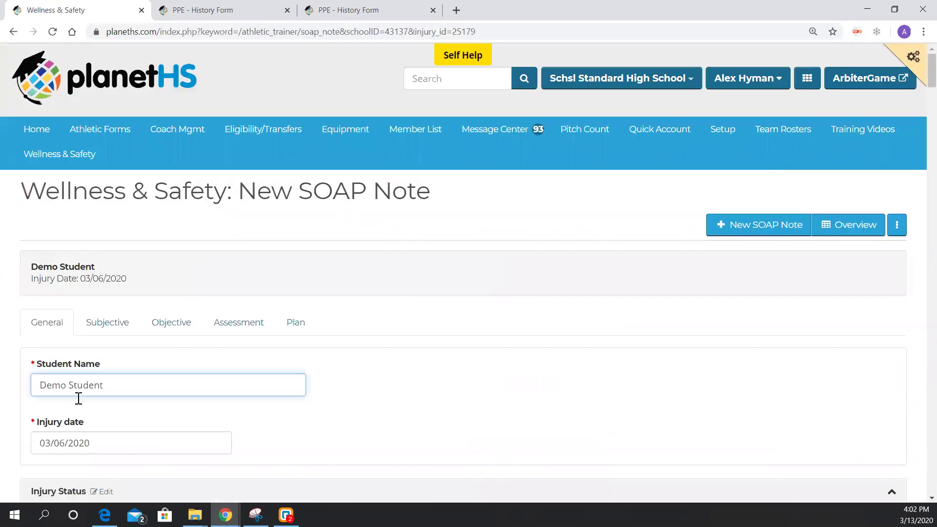
{"action": "scroll", "coordinate": [186, 412], "scroll_direction": "down", "scroll_amount": 4}
{"action": "scroll", "coordinate": [244, 363], "scroll_direction": "down", "scroll_amount": 1}
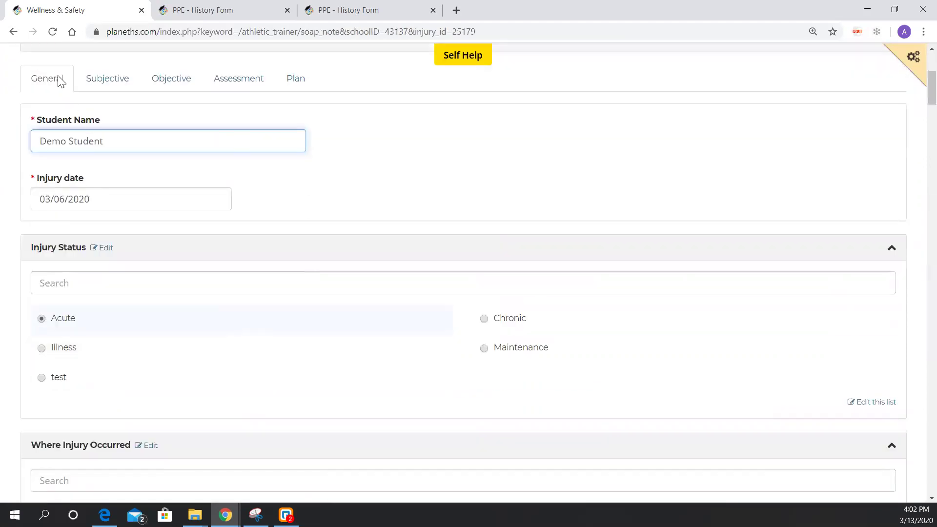
{"action": "left_click", "coordinate": [106, 82]}
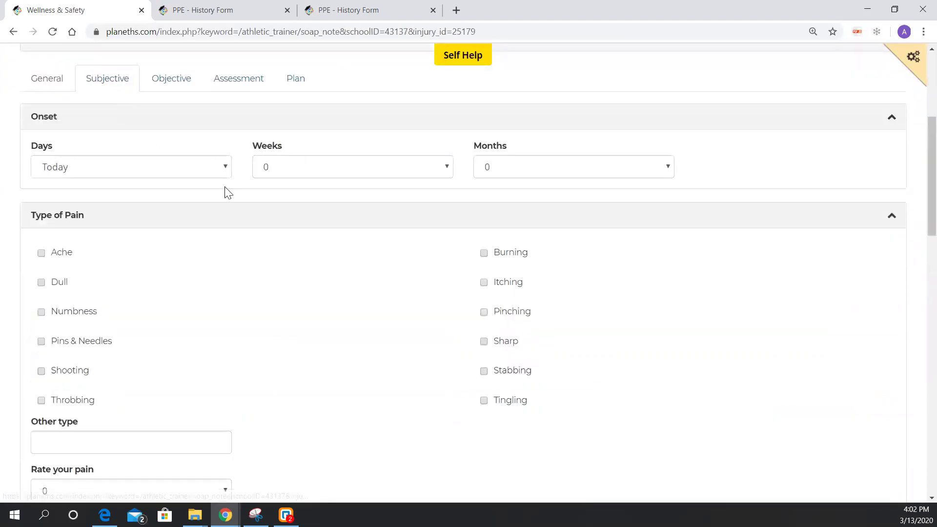
{"action": "left_click", "coordinate": [186, 87]}
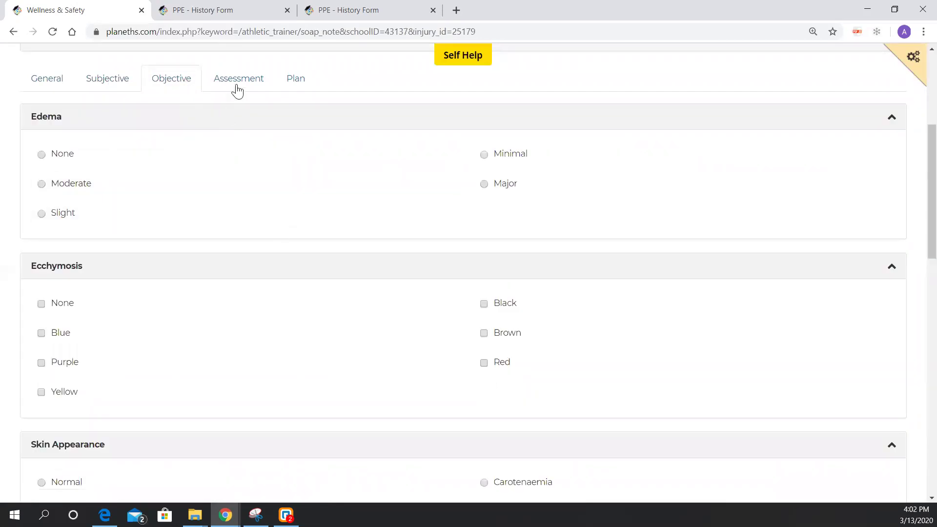
{"action": "left_click", "coordinate": [238, 90]}
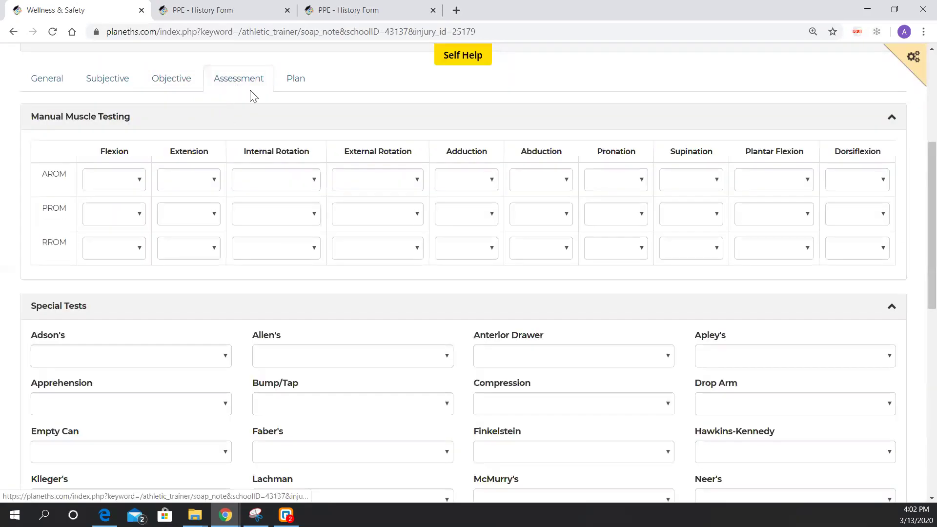
{"action": "left_click", "coordinate": [298, 90]}
{"action": "scroll", "coordinate": [721, 297], "scroll_direction": "up", "scroll_amount": 5}
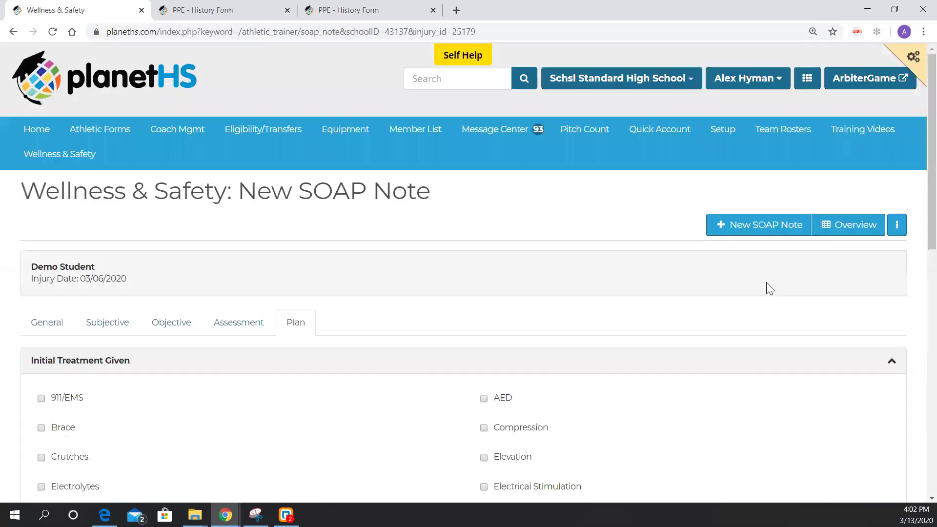
Leave the new SOAP note for the SOAP Note Overview, and go on to the Treatment Session Overview.
{"action": "left_click", "coordinate": [863, 231]}
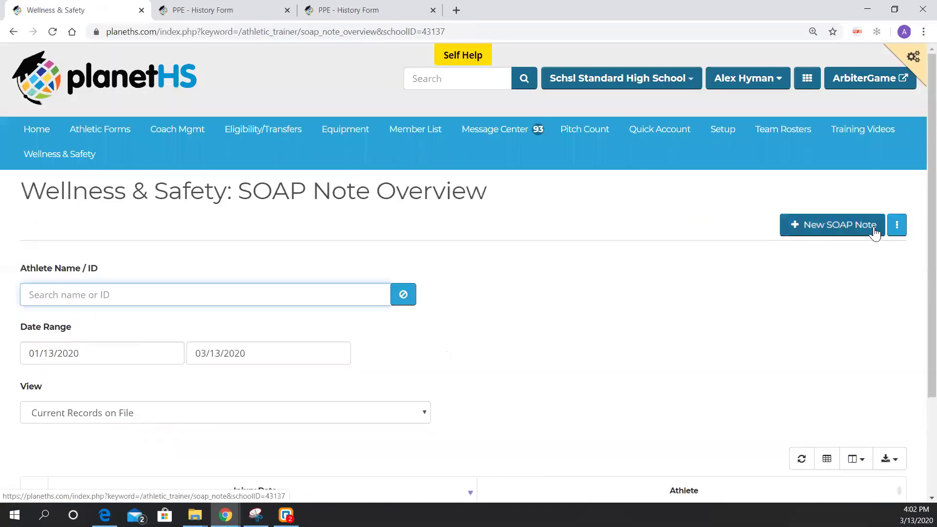
{"action": "left_click", "coordinate": [897, 228]}
{"action": "left_click", "coordinate": [860, 273]}
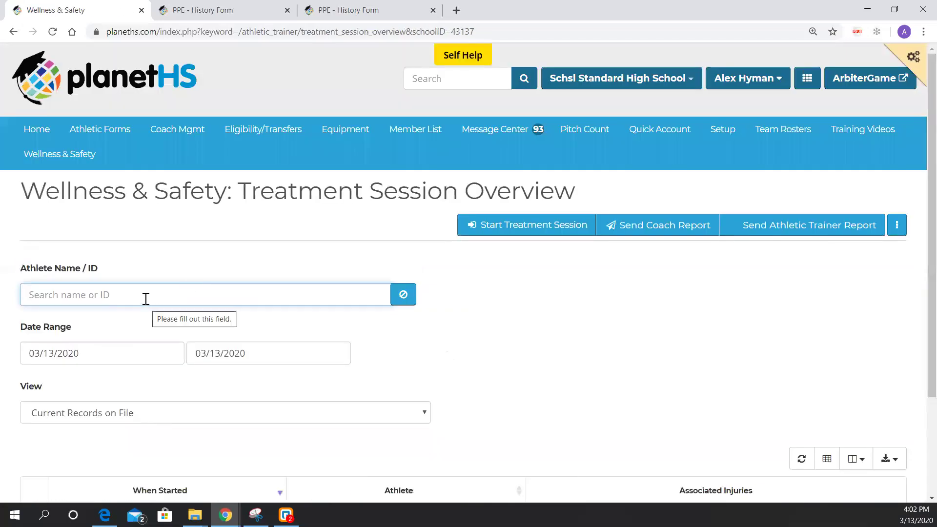
Filter the treatment sessions to the demo athlete and point out the link for starting a new session for that athlete.
{"action": "scroll", "coordinate": [145, 299], "scroll_direction": "down", "scroll_amount": 3}
{"action": "type", "text": "demo student"}
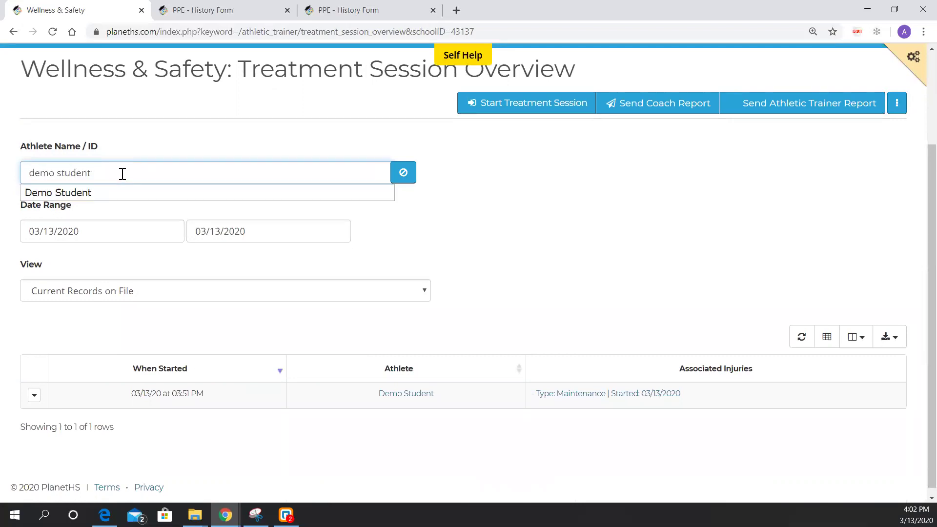
{"action": "left_click", "coordinate": [115, 194]}
{"action": "left_click_drag", "start_coordinate": [34, 335], "coordinate": [8, 335]}
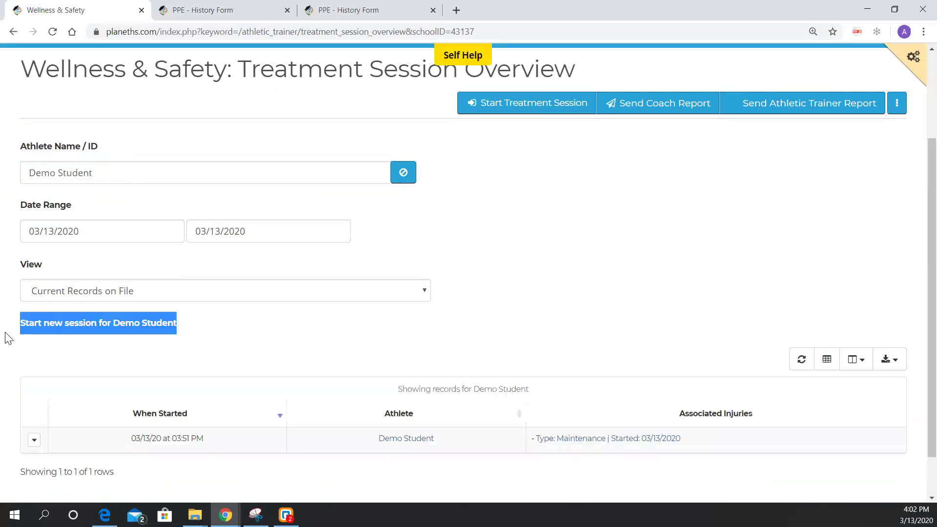
{"action": "left_click", "coordinate": [238, 329]}
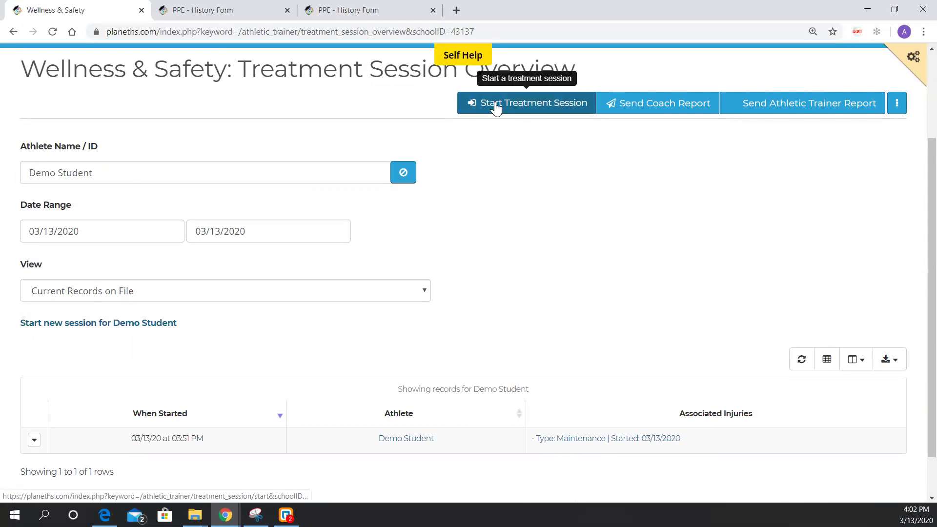
Open the Start Treatment Session sign-in page, examine its student ID, last name and birthdate fields, and return to the session overview.
{"action": "scroll", "coordinate": [496, 105], "scroll_direction": "up", "scroll_amount": 2}
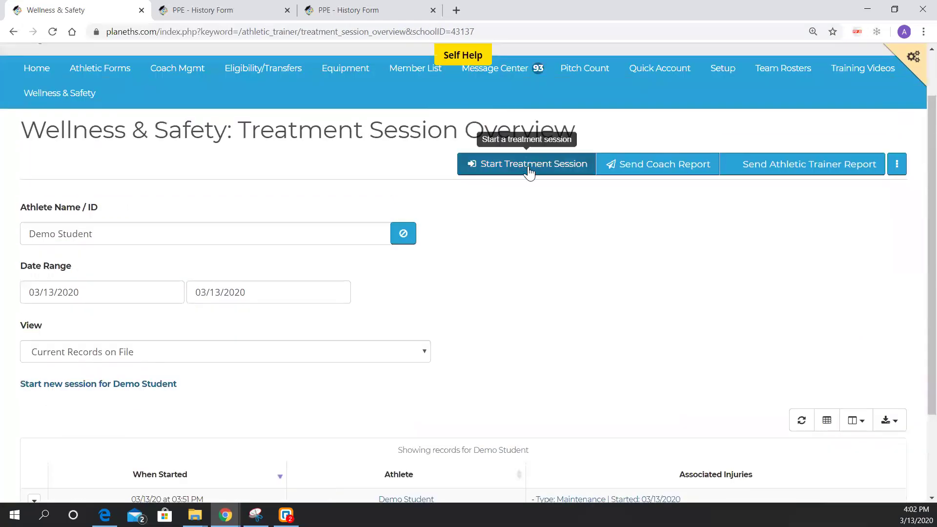
{"action": "left_click", "coordinate": [531, 168]}
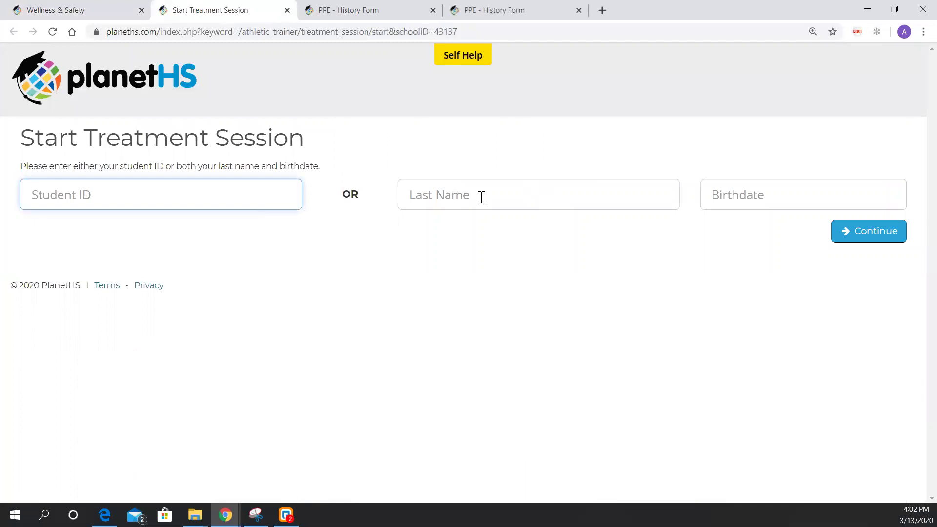
{"action": "left_click", "coordinate": [471, 195]}
{"action": "left_click", "coordinate": [606, 259]}
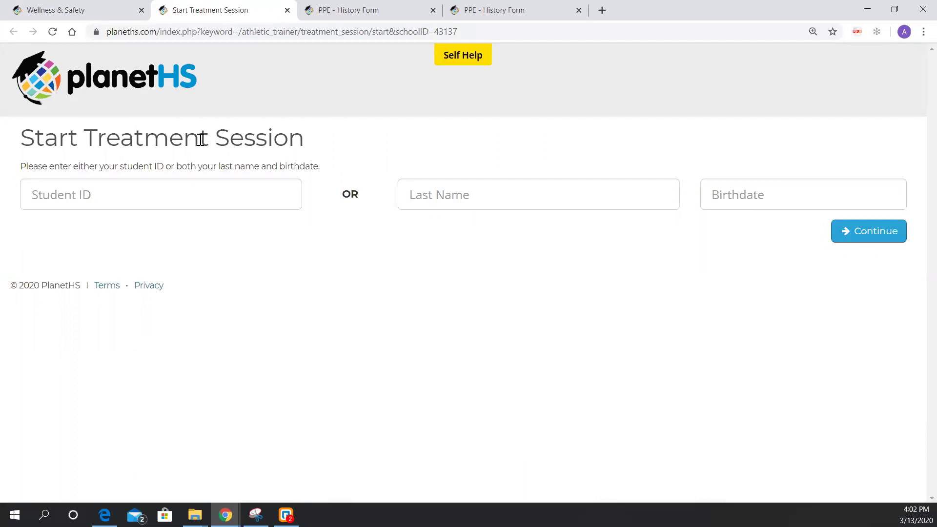
{"action": "left_click", "coordinate": [88, 6]}
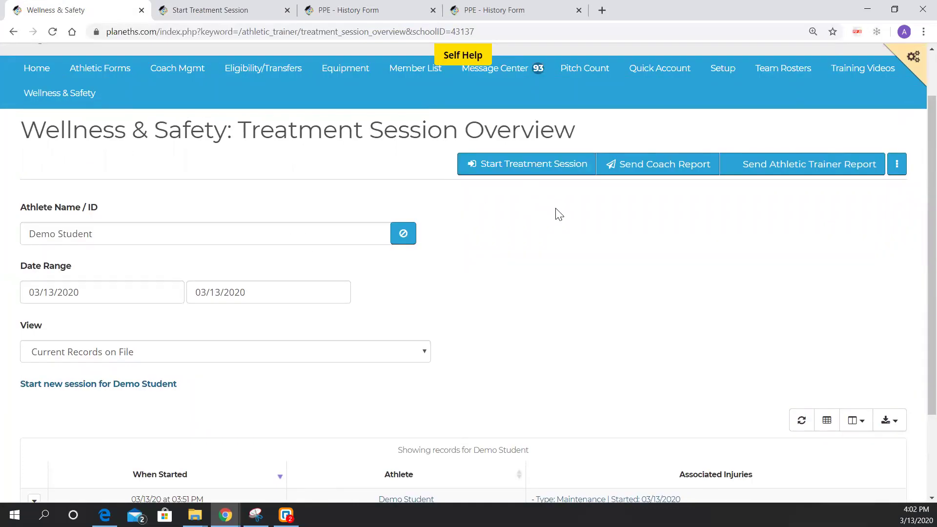
Examine the listed session's start time, athlete and associated injury, and the options for sending coach and athletic trainer reports.
{"action": "scroll", "coordinate": [565, 202], "scroll_direction": "down", "scroll_amount": 1}
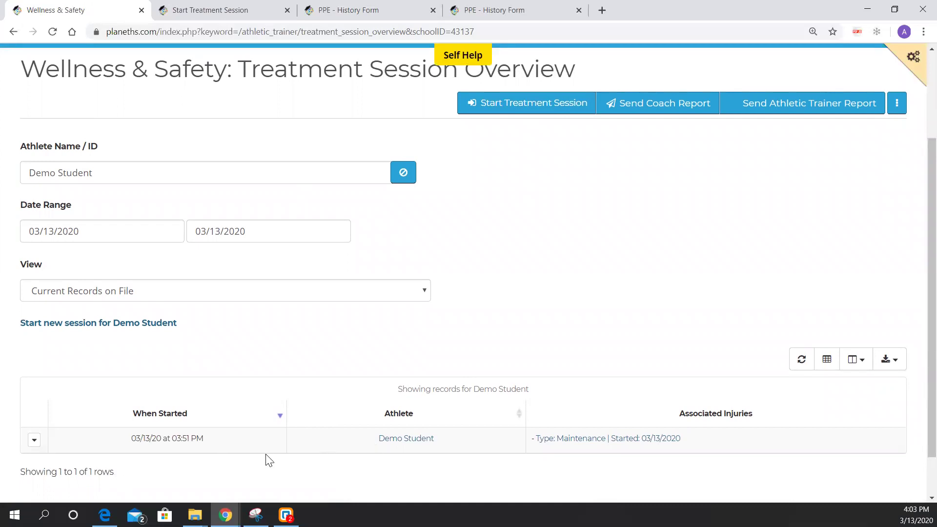
{"action": "left_click_drag", "start_coordinate": [219, 440], "coordinate": [145, 439]}
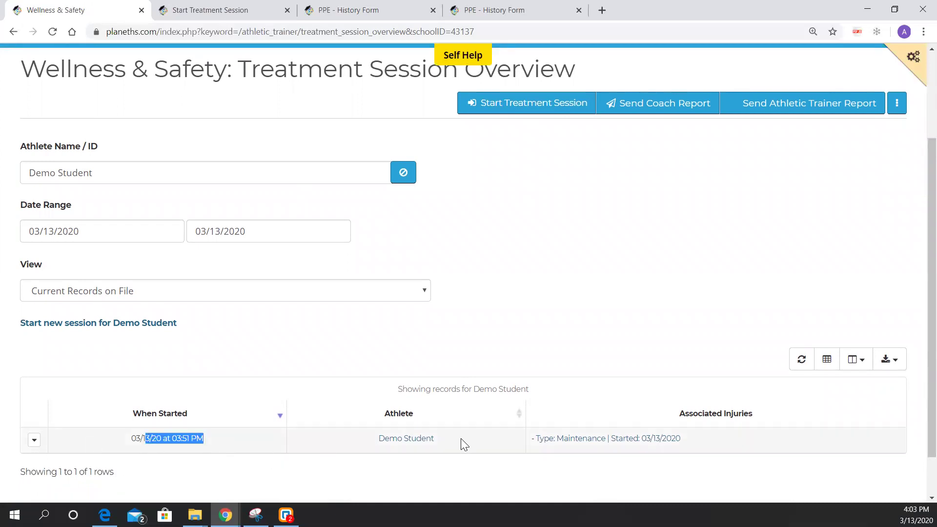
{"action": "left_click_drag", "start_coordinate": [381, 440], "coordinate": [516, 447]}
{"action": "left_click_drag", "start_coordinate": [726, 439], "coordinate": [603, 439]}
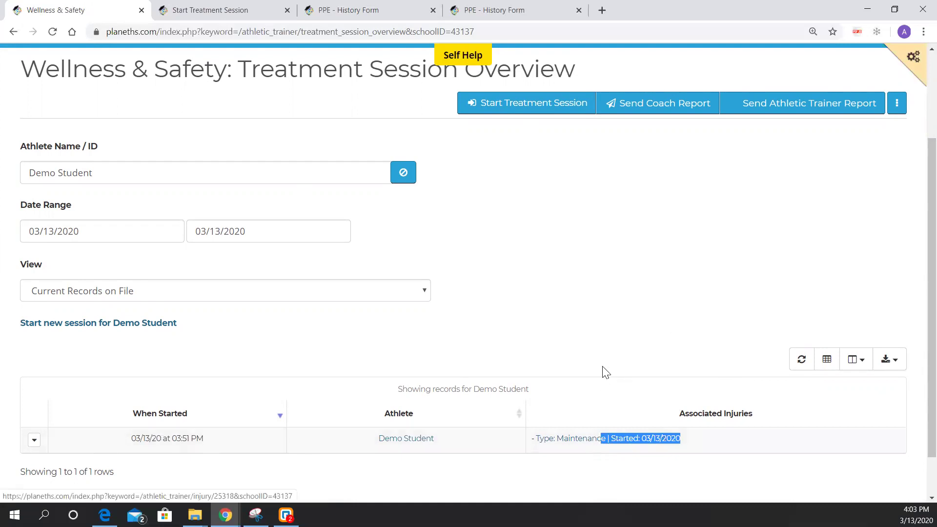
{"action": "left_click", "coordinate": [606, 372]}
{"action": "scroll", "coordinate": [513, 303], "scroll_direction": "up", "scroll_amount": 1}
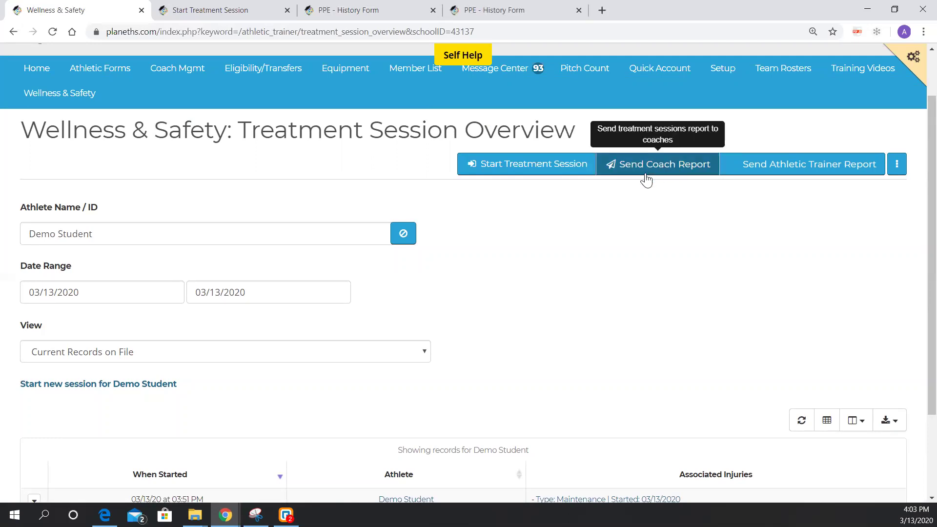
{"action": "left_click", "coordinate": [770, 171]}
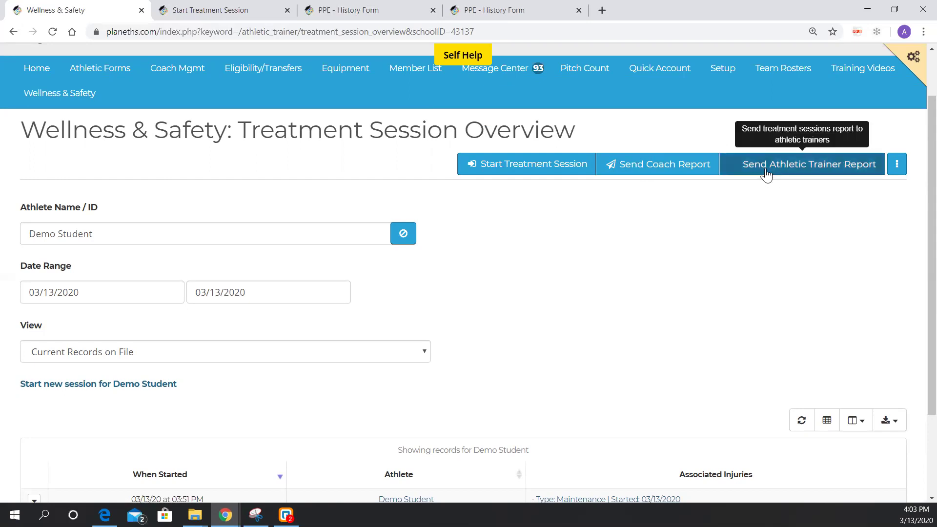
Open Injury Reporting and examine the report's general information, included fields and date range settings.
{"action": "left_click", "coordinate": [896, 166]}
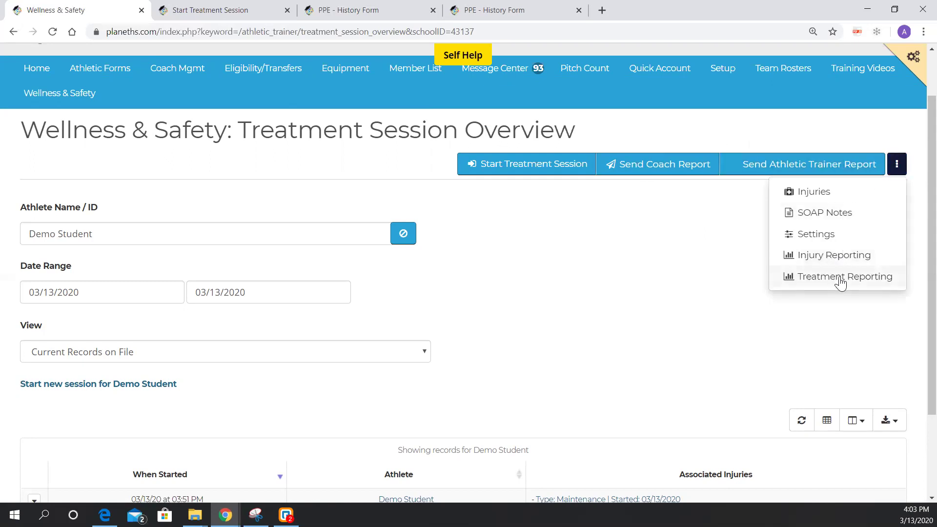
{"action": "left_click", "coordinate": [840, 262]}
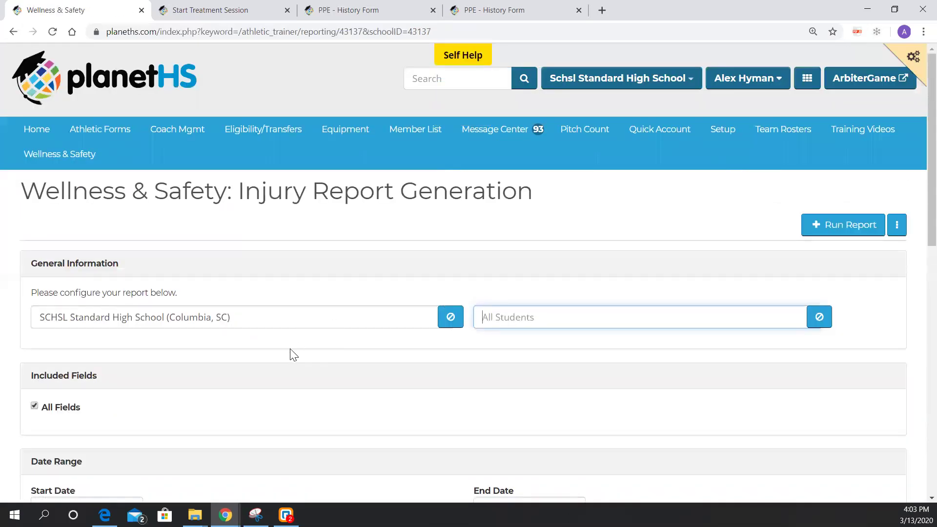
{"action": "scroll", "coordinate": [236, 374], "scroll_direction": "down", "scroll_amount": 1}
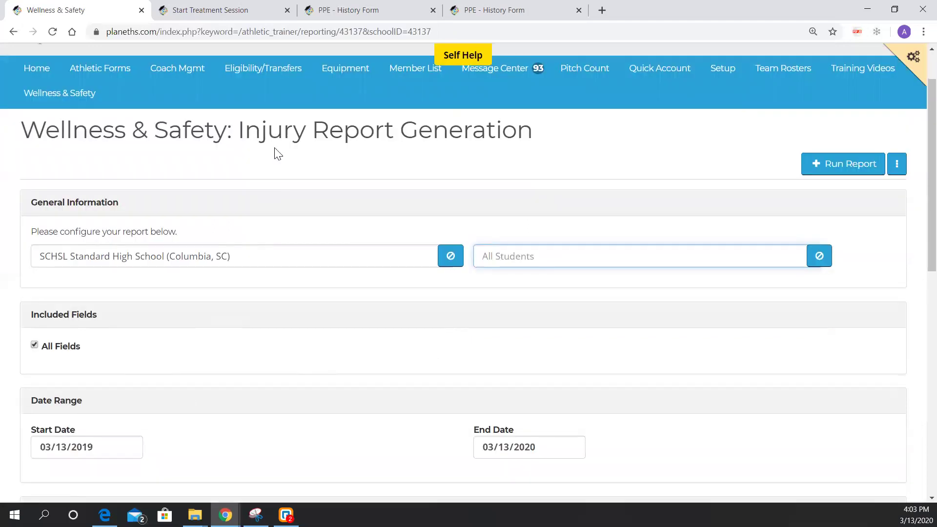
{"action": "scroll", "coordinate": [115, 329], "scroll_direction": "down", "scroll_amount": 2}
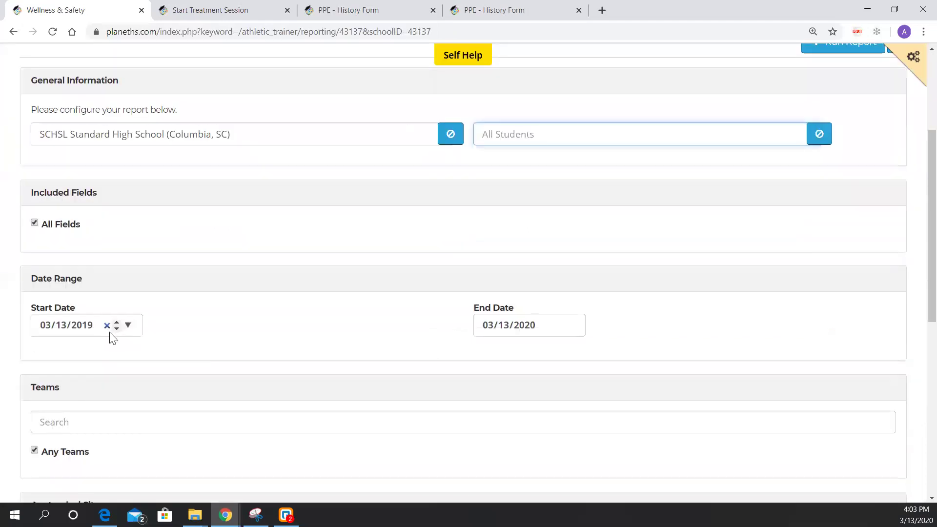
Clear All Fields in the injury report to view the individual field choices, and select All Fields again.
{"action": "scroll", "coordinate": [110, 335], "scroll_direction": "down", "scroll_amount": 2}
{"action": "left_click", "coordinate": [35, 101]}
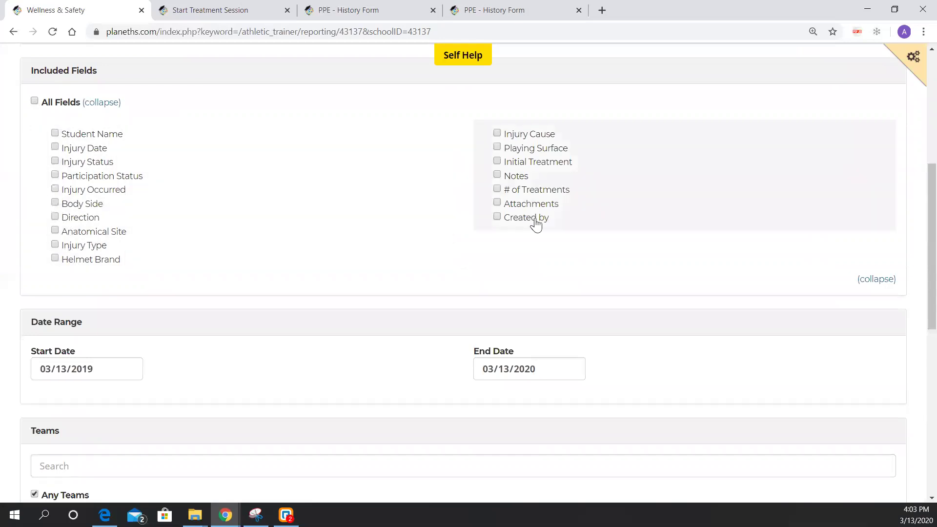
{"action": "left_click", "coordinate": [35, 102]}
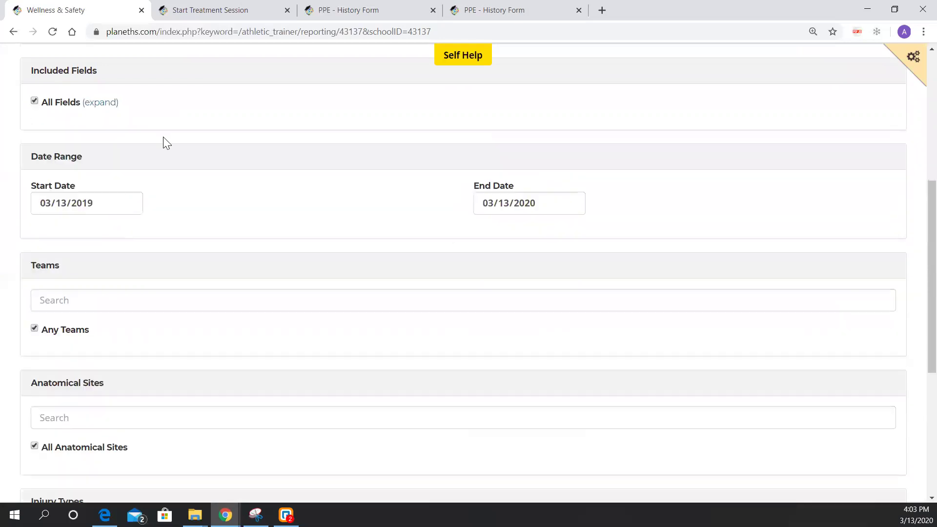
Clear Any Teams to view the selectable sports, select Any Teams again, and look over the remaining report filters.
{"action": "scroll", "coordinate": [163, 139], "scroll_direction": "down", "scroll_amount": 3}
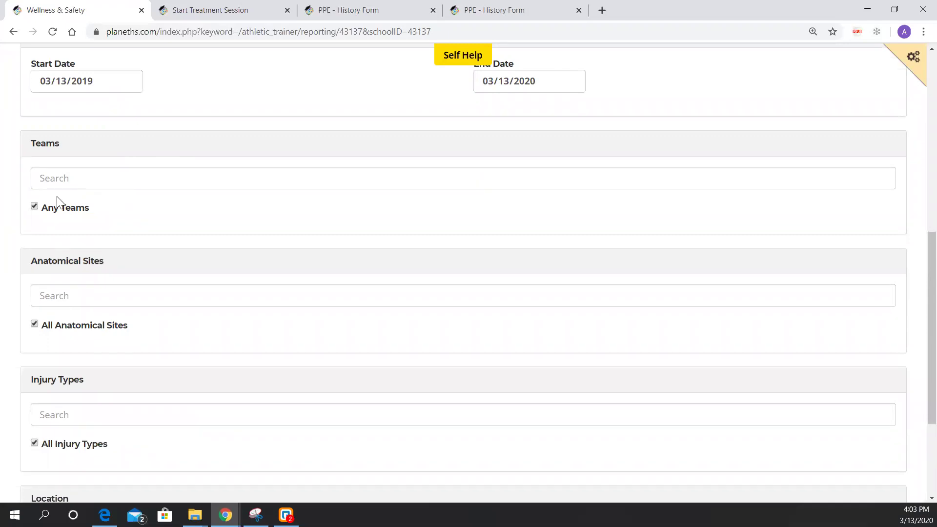
{"action": "left_click", "coordinate": [34, 207]}
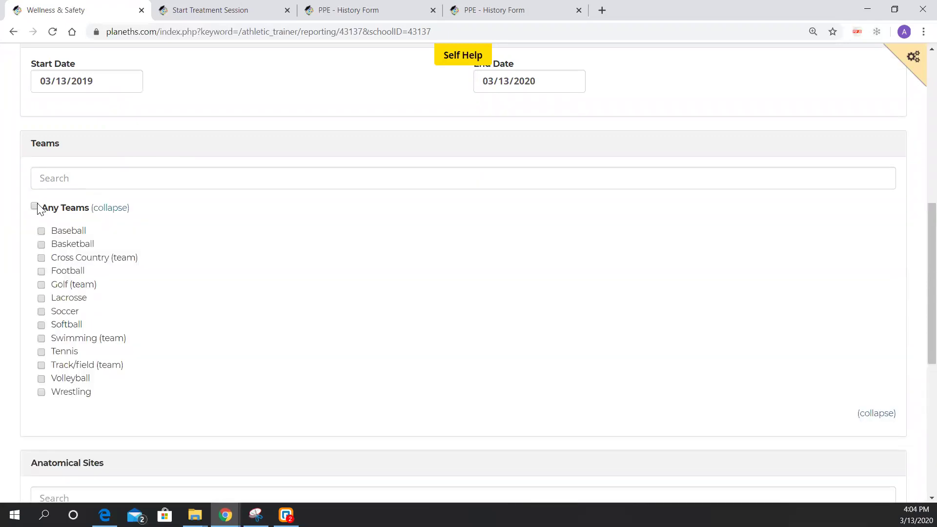
{"action": "left_click", "coordinate": [35, 207]}
{"action": "scroll", "coordinate": [37, 208], "scroll_direction": "down", "scroll_amount": 3}
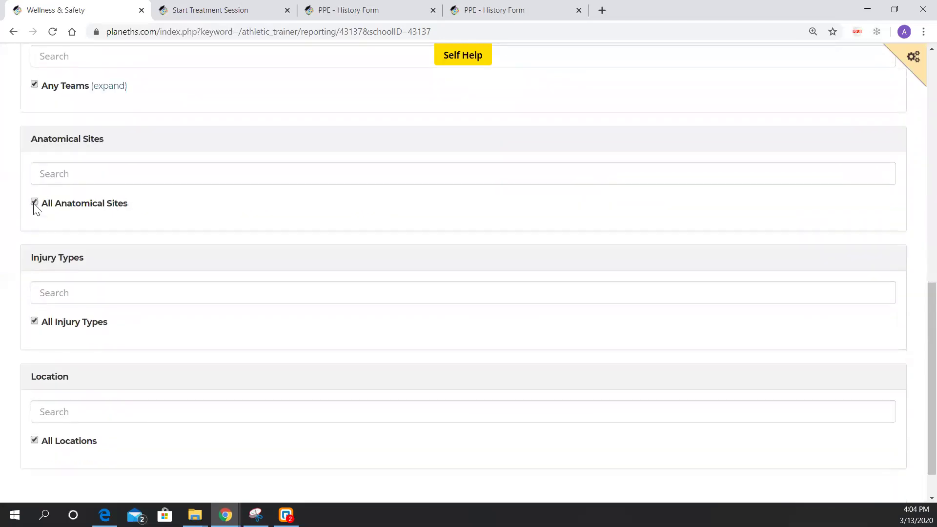
Clear All Anatomical Sites in the injury report and look through the individual anatomical site choices.
{"action": "left_click", "coordinate": [35, 205]}
{"action": "scroll", "coordinate": [34, 209], "scroll_direction": "down", "scroll_amount": 5}
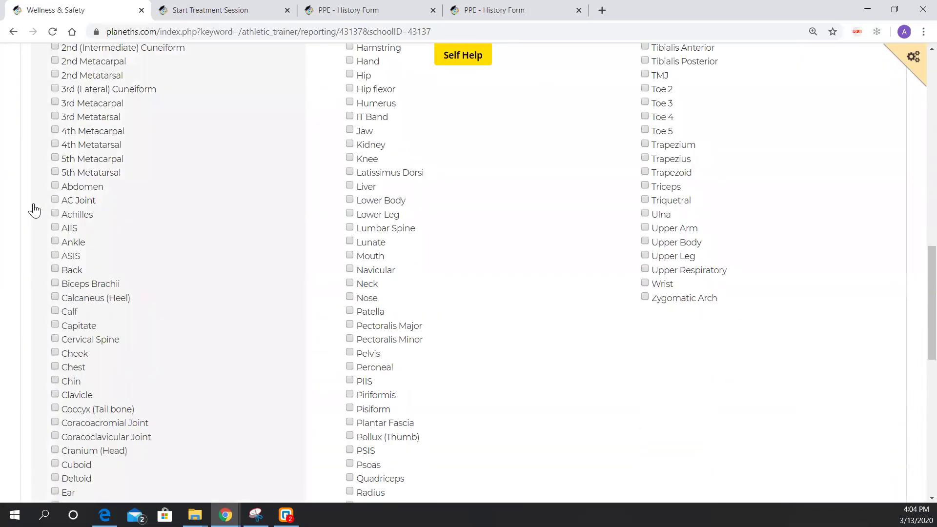
{"action": "scroll", "coordinate": [34, 210], "scroll_direction": "down", "scroll_amount": 10}
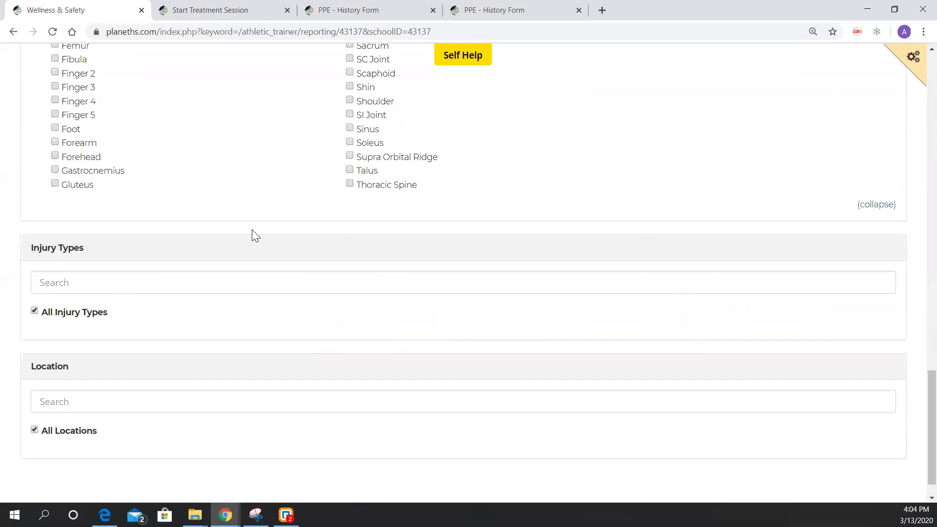
View the additional options offered beside Run Report on the Injury Report Generation page, and close them without choosing one.
{"action": "scroll", "coordinate": [252, 229], "scroll_direction": "up", "scroll_amount": 17}
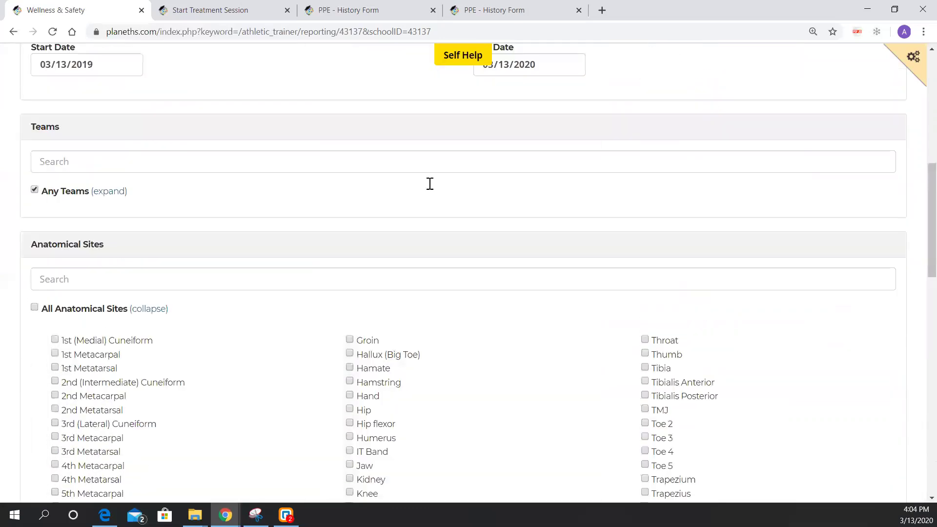
{"action": "scroll", "coordinate": [245, 226], "scroll_direction": "up", "scroll_amount": 9}
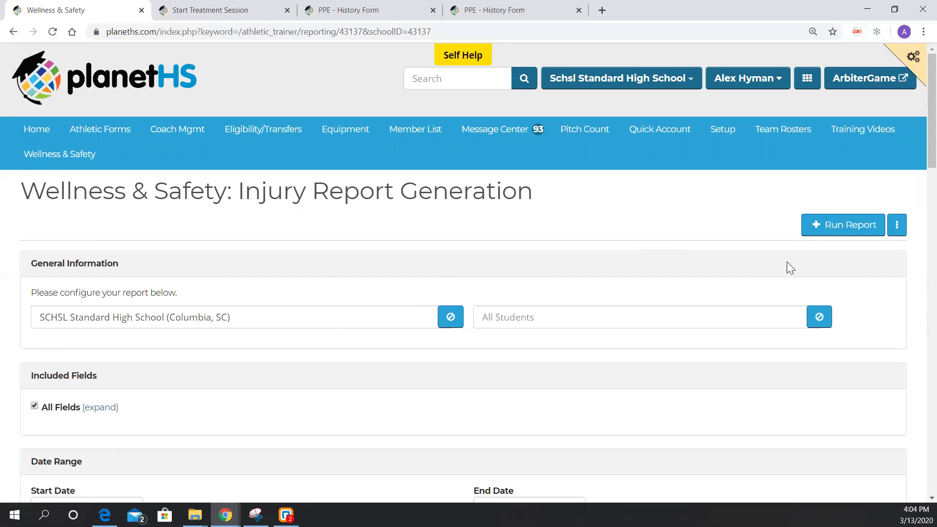
{"action": "left_click", "coordinate": [897, 225]}
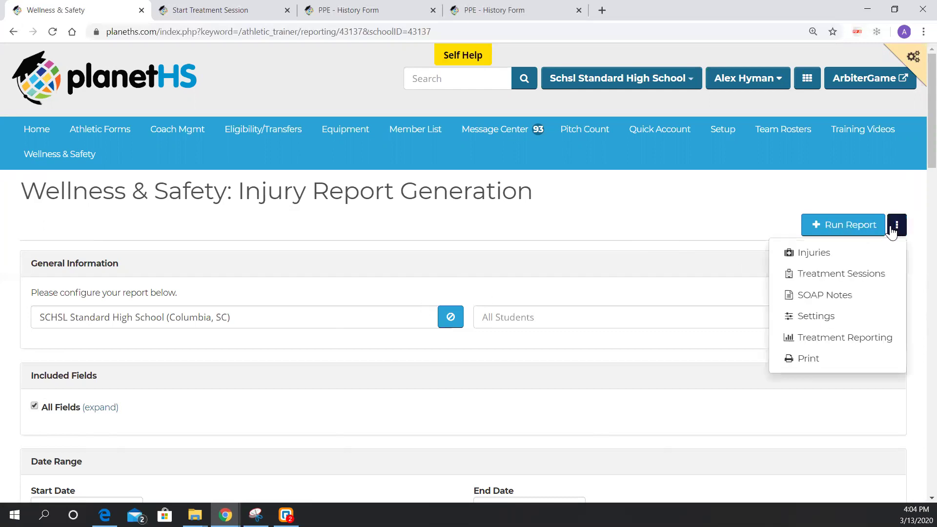
{"action": "left_click", "coordinate": [703, 235]}
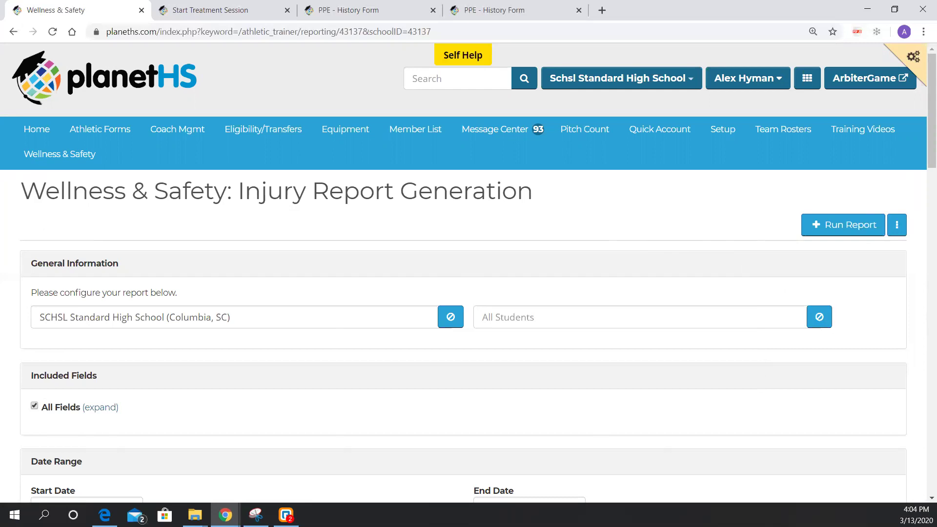
{"action": "scroll", "coordinate": [502, 269], "scroll_direction": "down", "scroll_amount": 3}
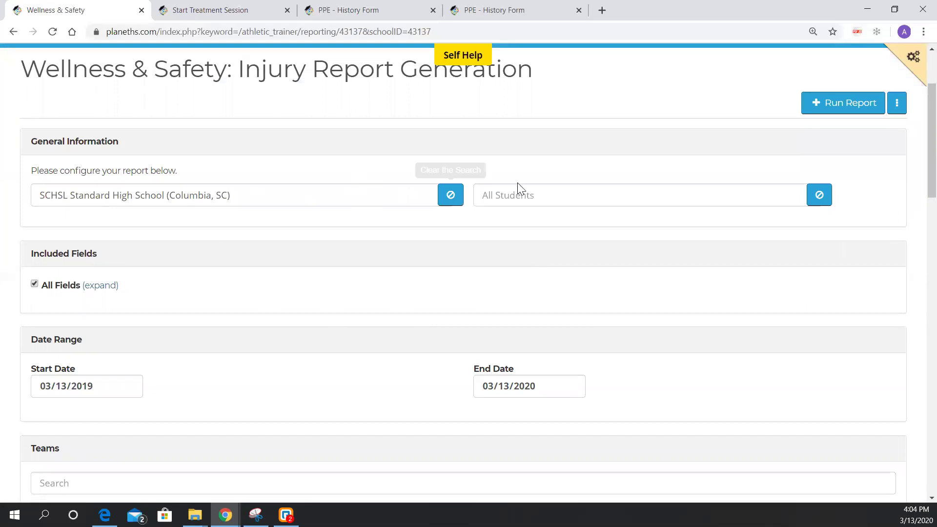
{"action": "left_click", "coordinate": [287, 515]}
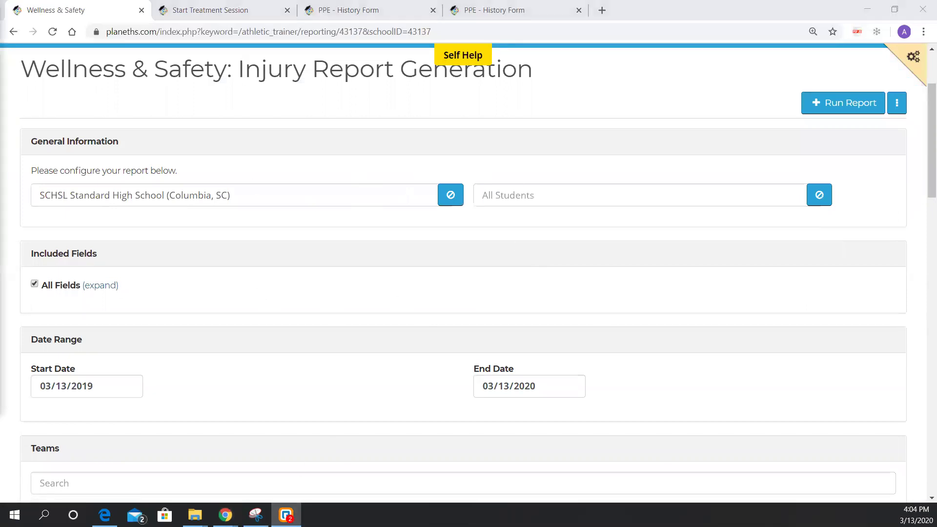